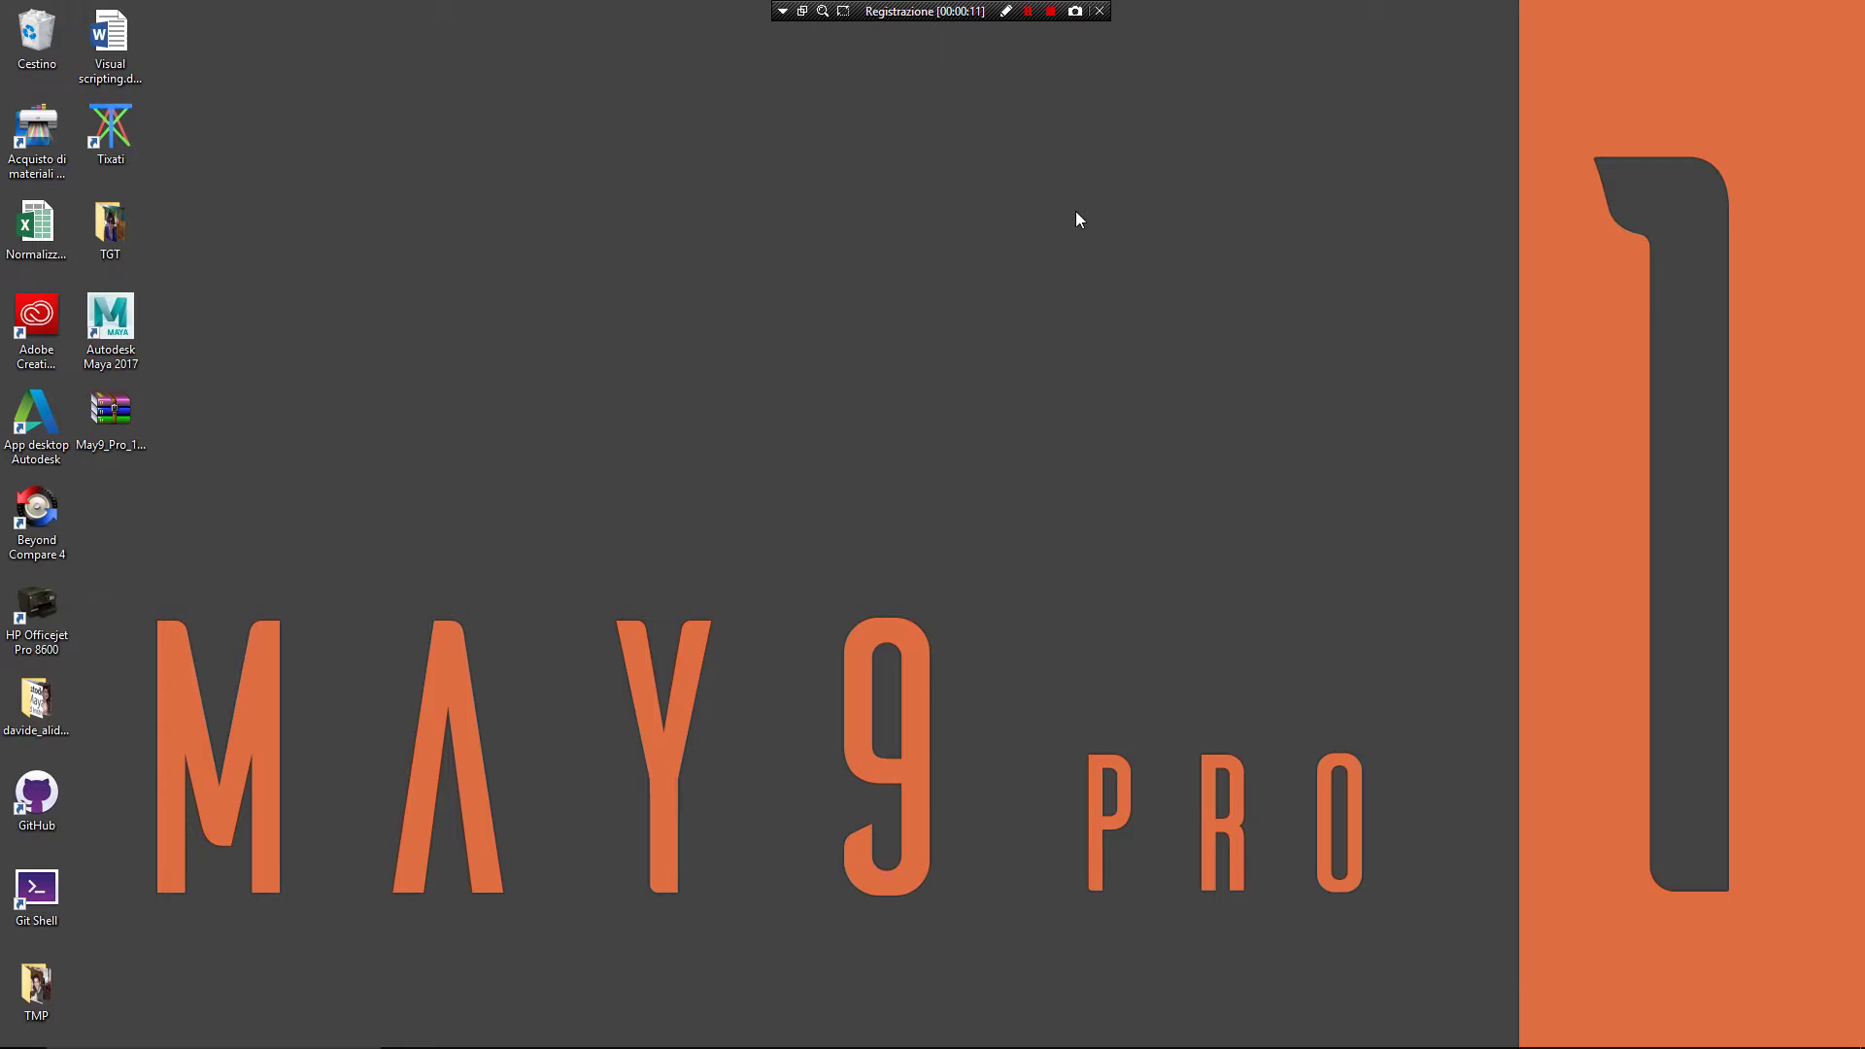
# Step: Bring the Maya 2017 window with the Ronya_LV0.mb character scene to the front
pyautogui.moveTo(787, 1044)
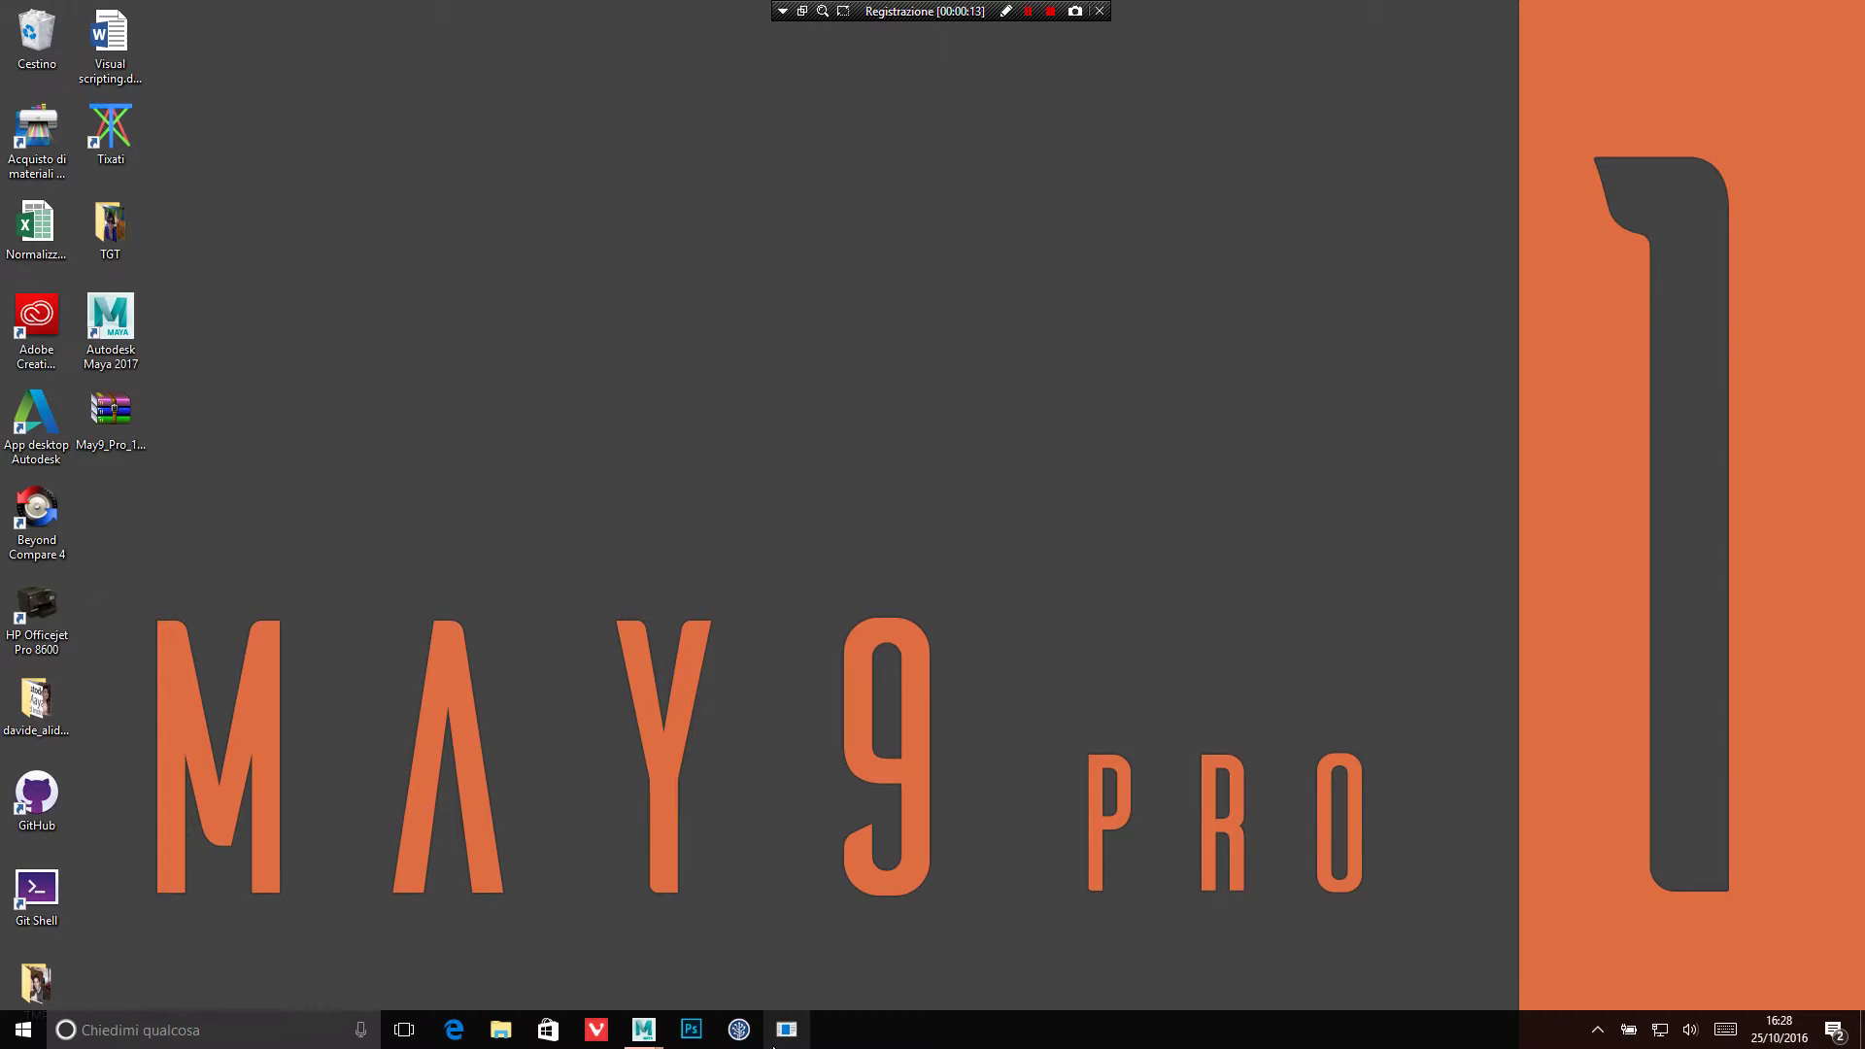
pyautogui.moveTo(646, 1039)
pyautogui.click(692, 965)
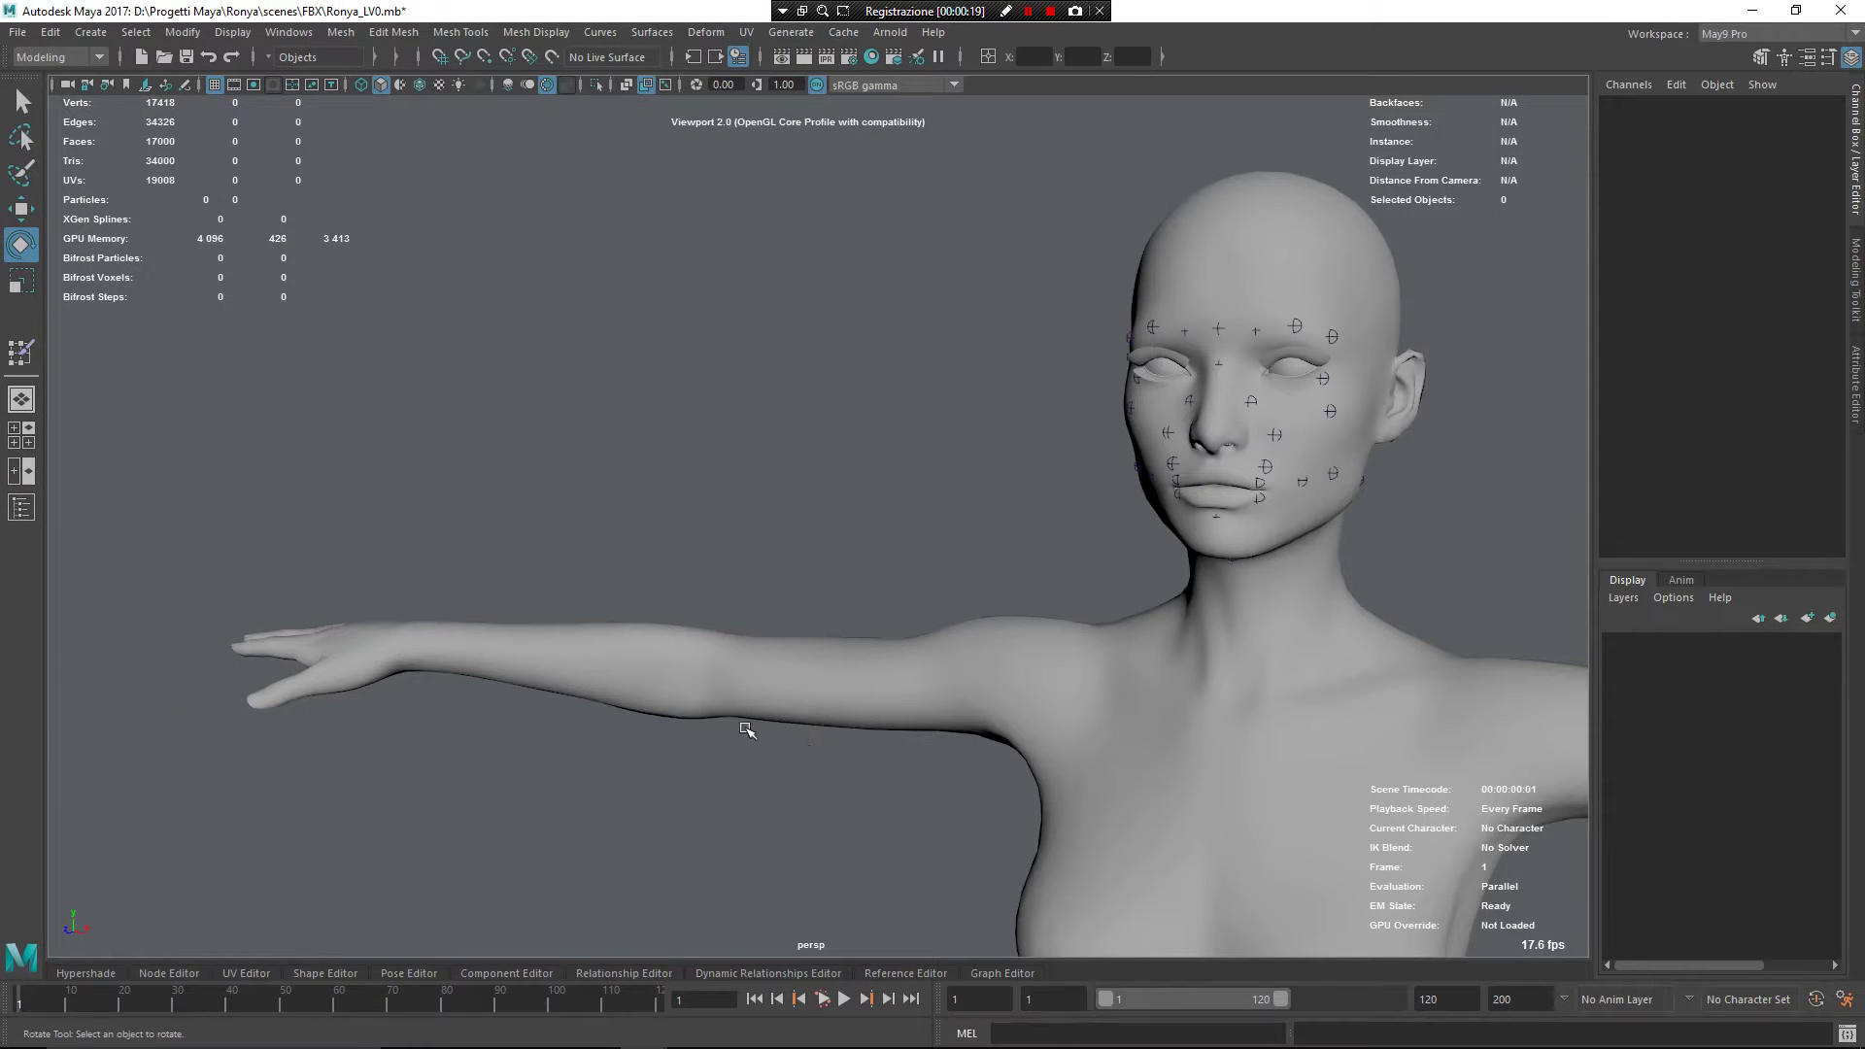
# Step: Play the arm animation, switching between wireframe and shaded views, then stop playback
pyautogui.keyDown('alt'); pyautogui.moveTo(777, 743); pyautogui.dragTo(824, 773); pyautogui.keyUp('alt')
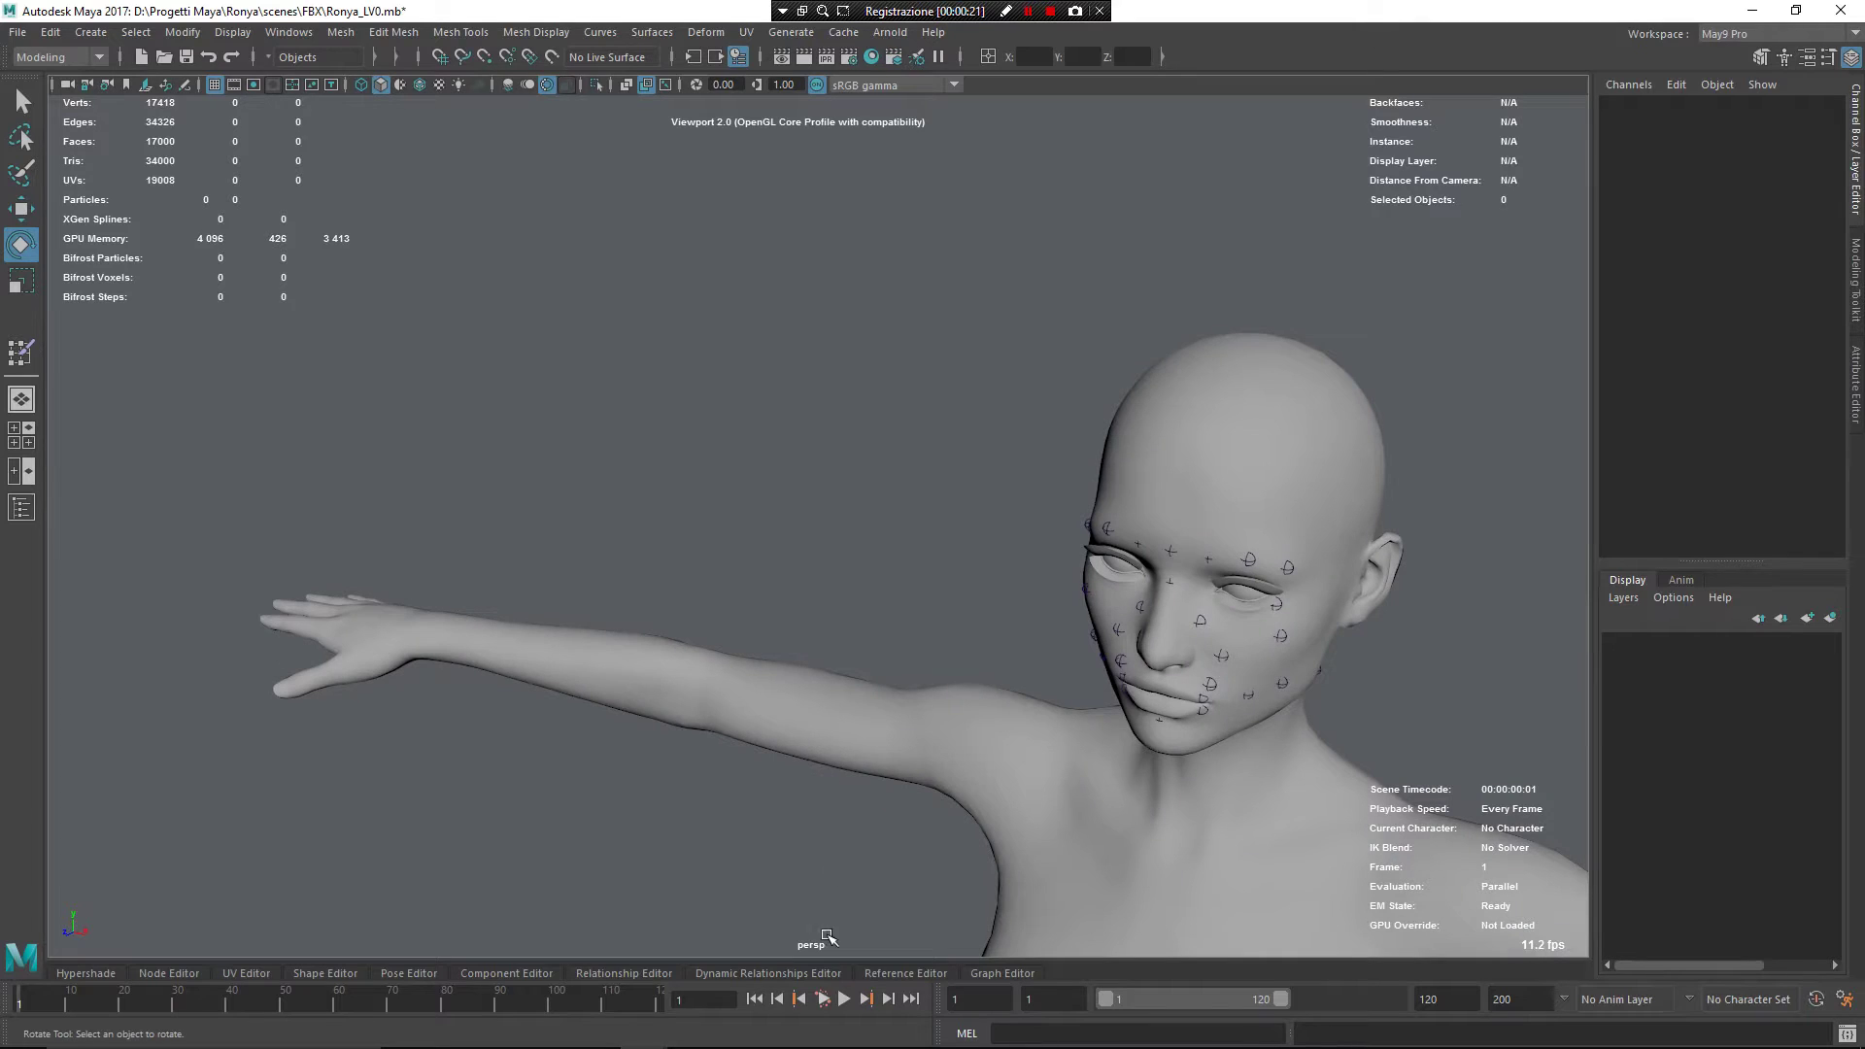
pyautogui.click(843, 998)
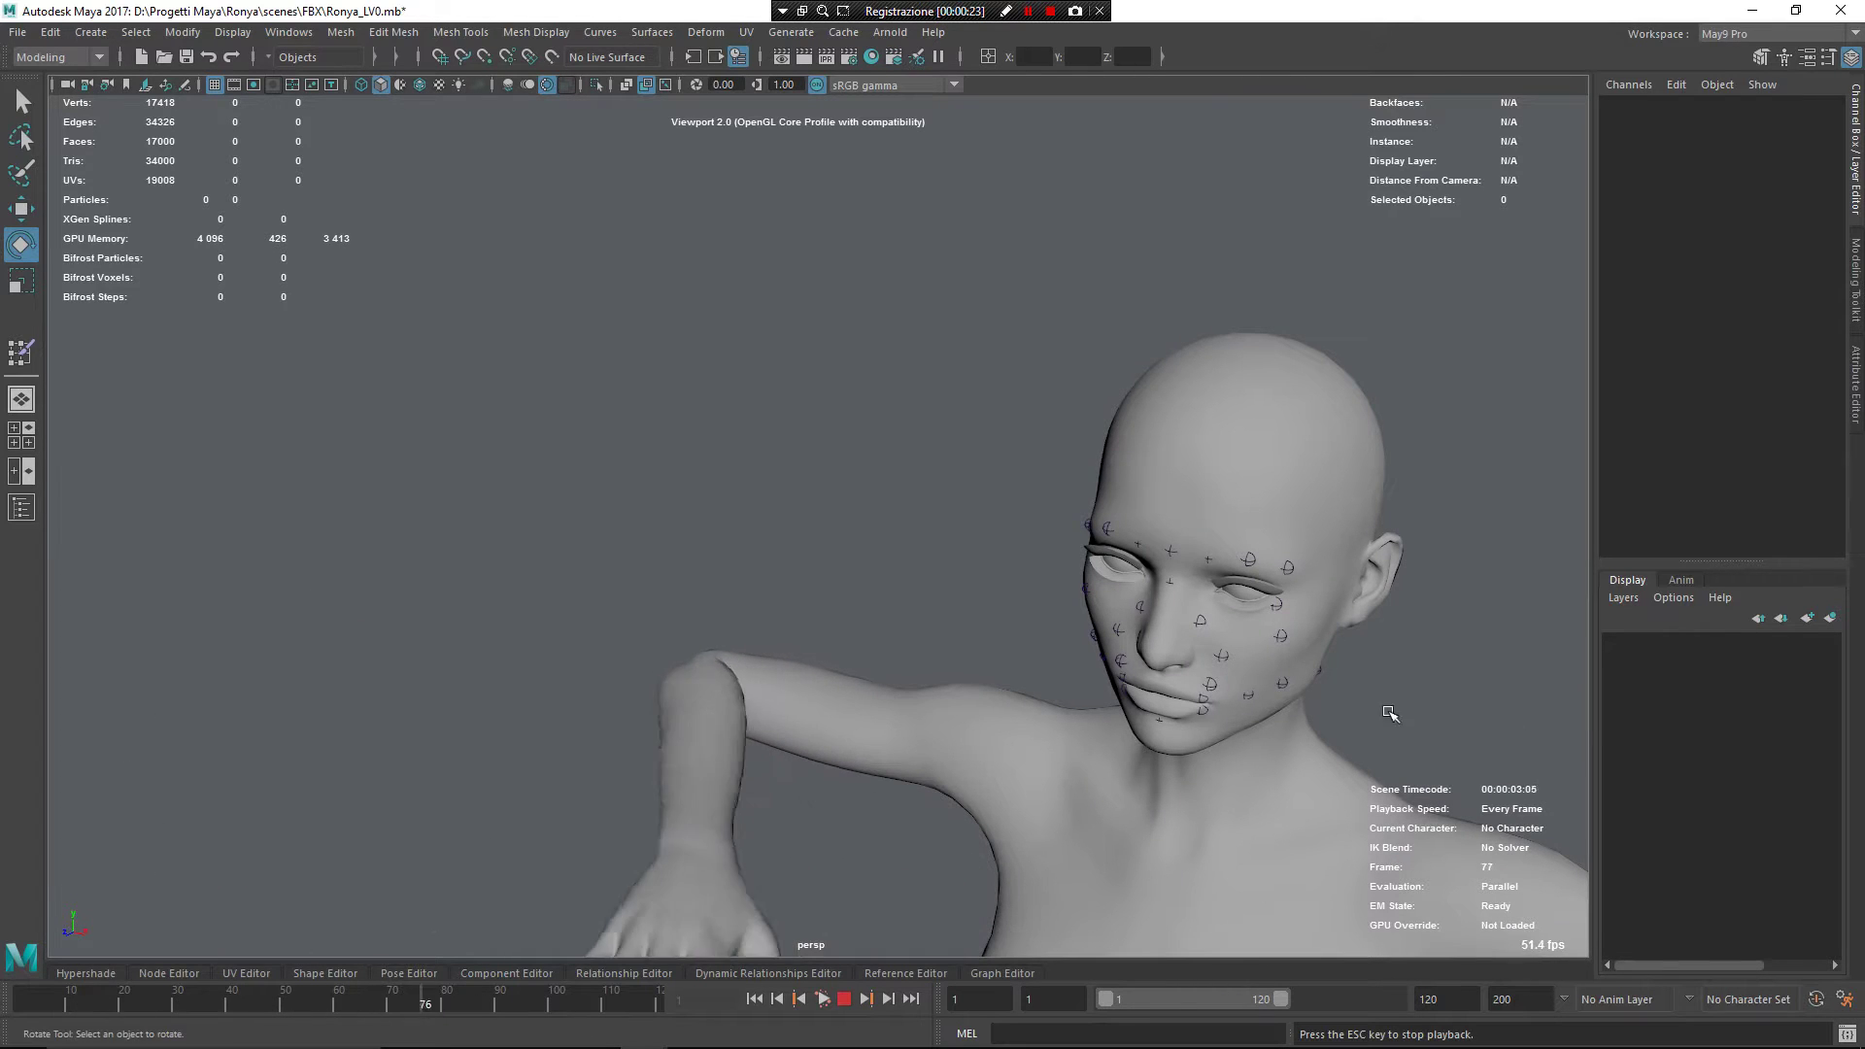
pyautogui.press('4')
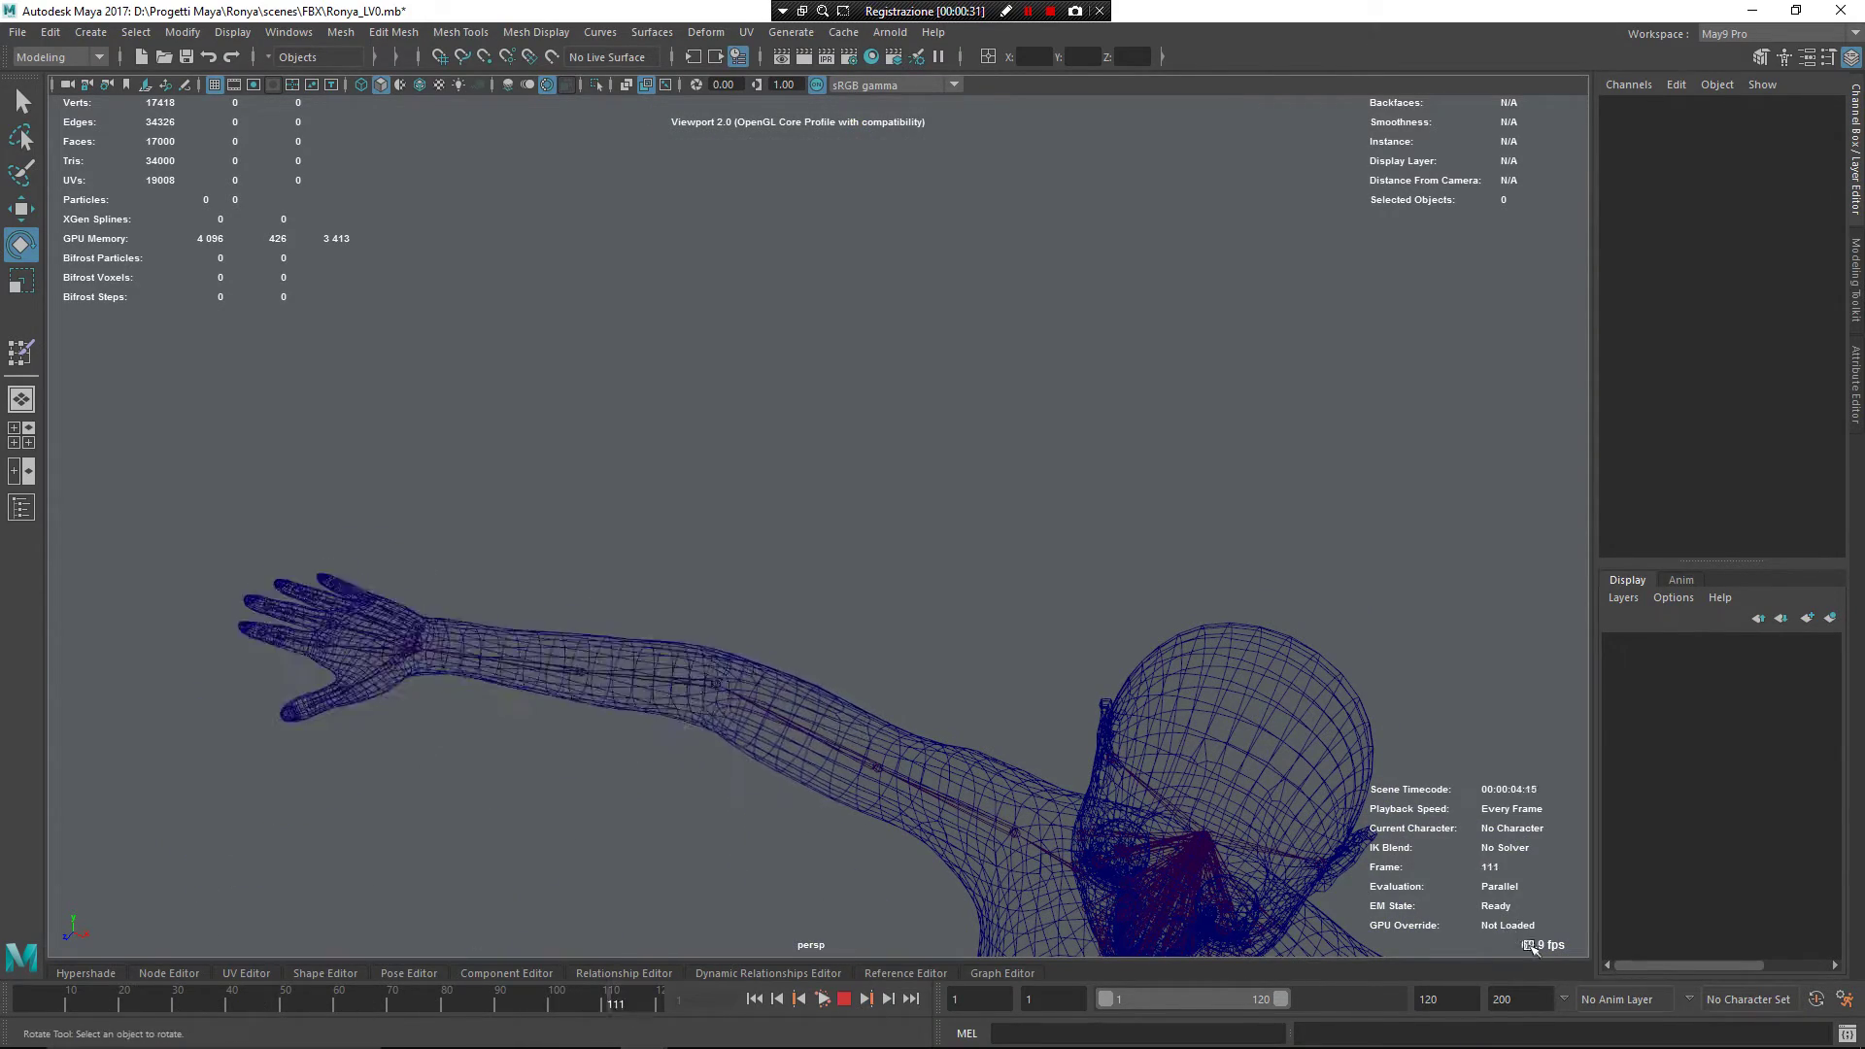
pyautogui.press('5')
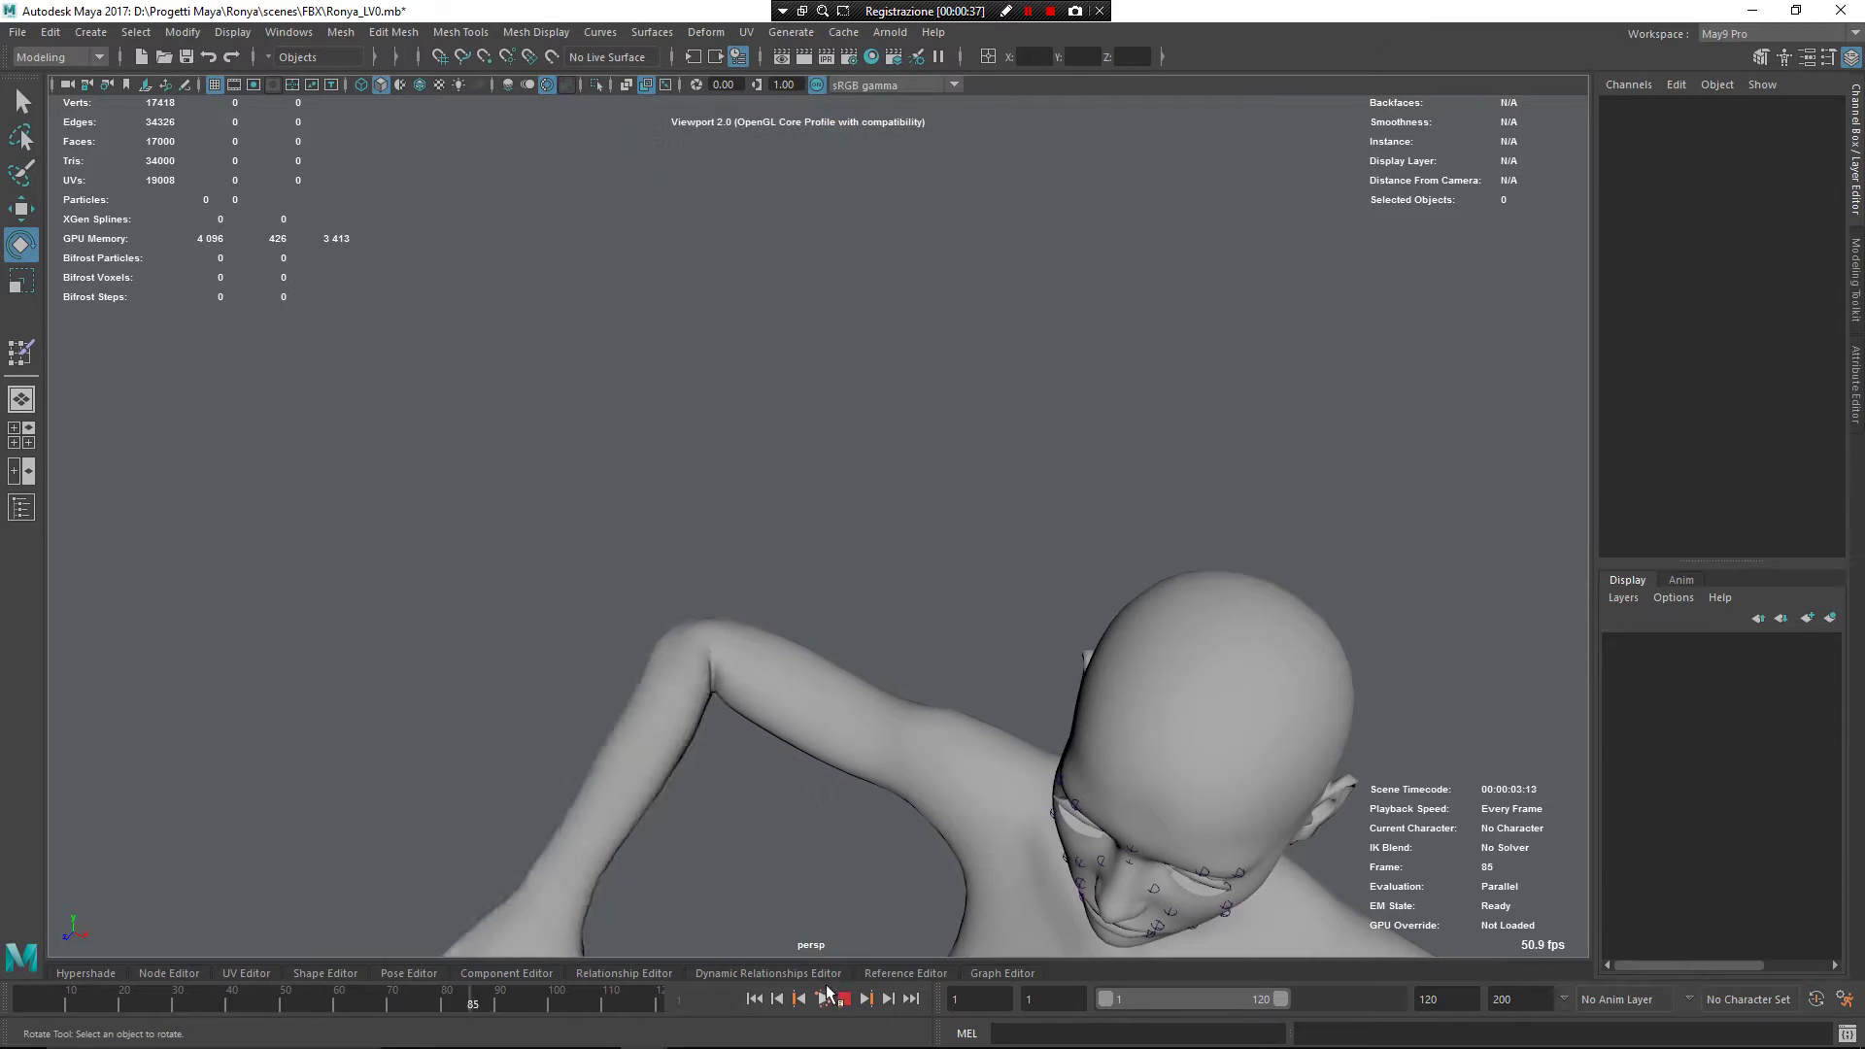
pyautogui.press('Escape')
pyautogui.hotkey('alt', 'v')
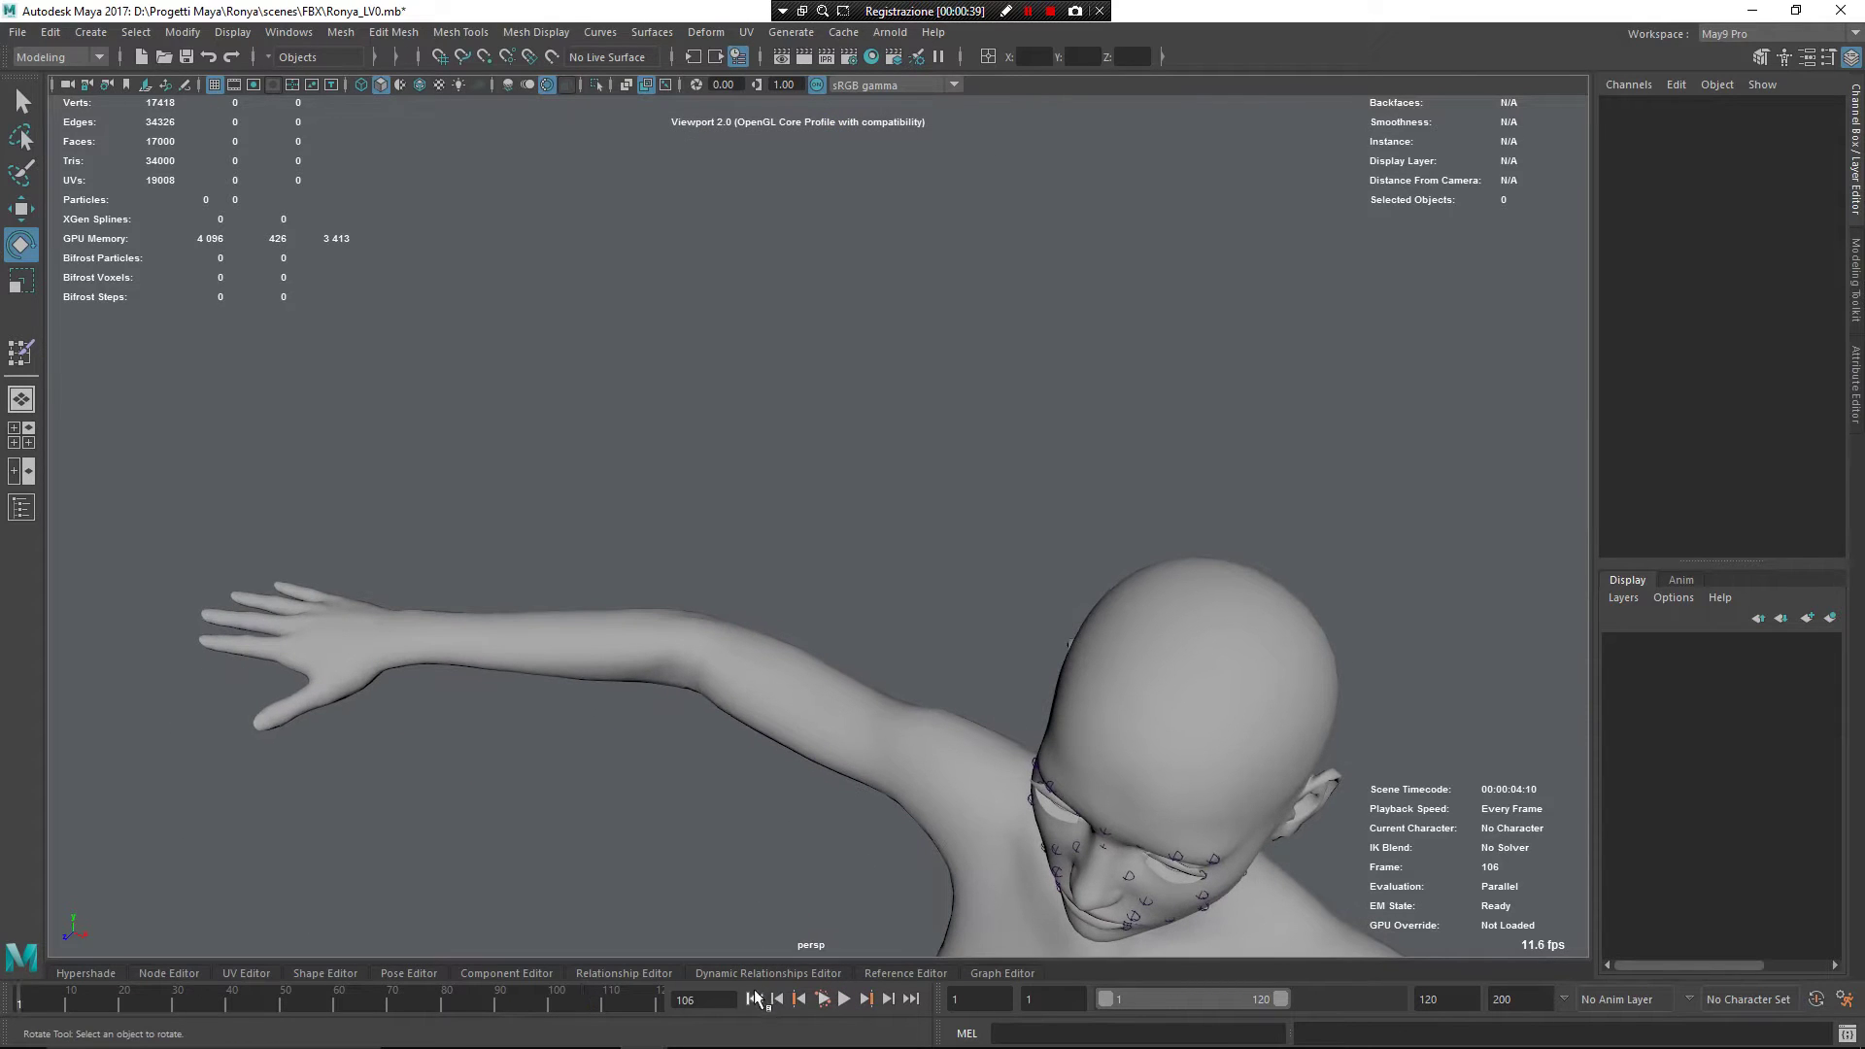
# Step: Inspect the raised arm at frame 60 in wireframe, then return to frame 1 shaded
pyautogui.moveTo(284, 1012); pyautogui.dragTo(339, 1013)
pyautogui.keyDown('alt'); pyautogui.moveTo(582, 767); pyautogui.dragTo(690, 644); pyautogui.keyUp('alt')
pyautogui.click(761, 601)
pyautogui.press('4')
pyautogui.moveTo(870, 644)
pyautogui.keyDown('alt'); pyautogui.mouseDown()
pyautogui.moveTo(758, 718)
pyautogui.moveTo(837, 606)
pyautogui.moveTo(787, 653)
pyautogui.moveTo(777, 599)
pyautogui.mouseUp(); pyautogui.keyUp('alt')
pyautogui.press('5')
pyautogui.keyDown('alt'); pyautogui.moveTo(777, 598); pyautogui.dragTo(777, 591, button='middle'); pyautogui.keyUp('alt')
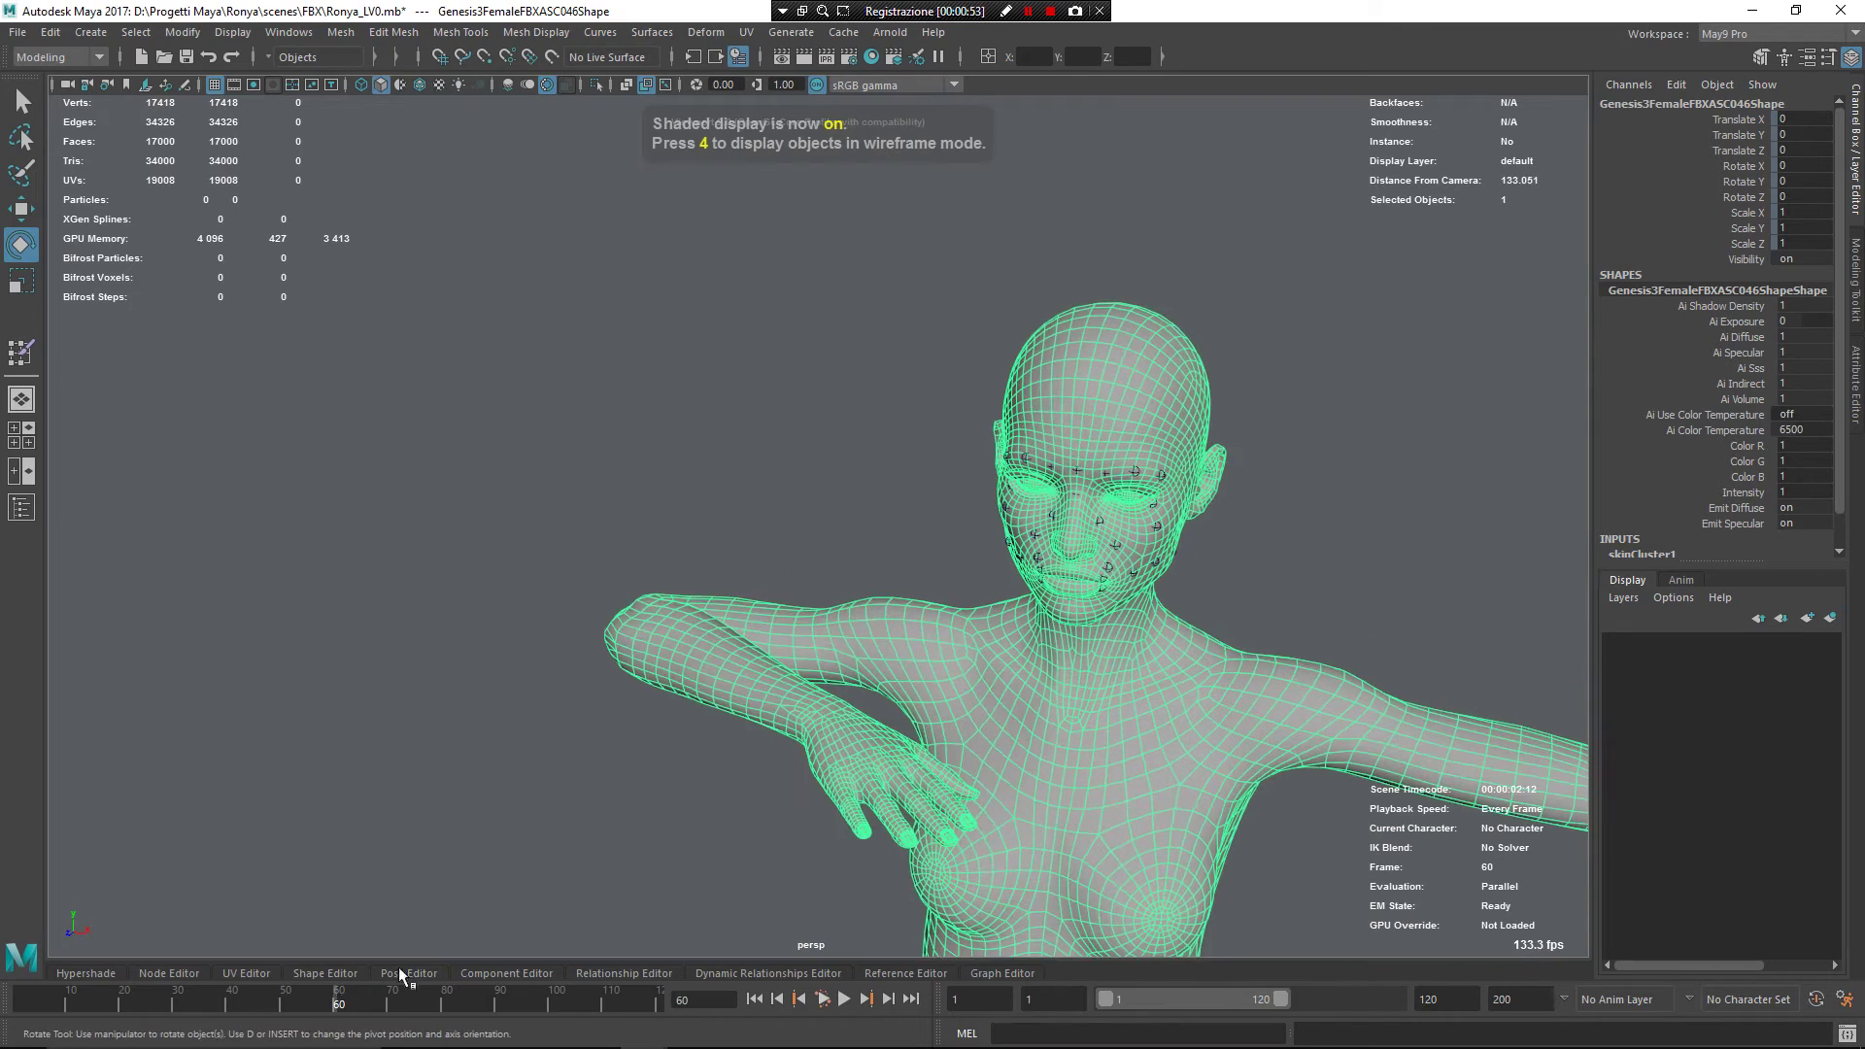
pyautogui.moveTo(338, 995); pyautogui.dragTo(14, 995)
pyautogui.keyDown('alt'); pyautogui.moveTo(743, 723); pyautogui.dragTo(764, 758); pyautogui.keyUp('alt')
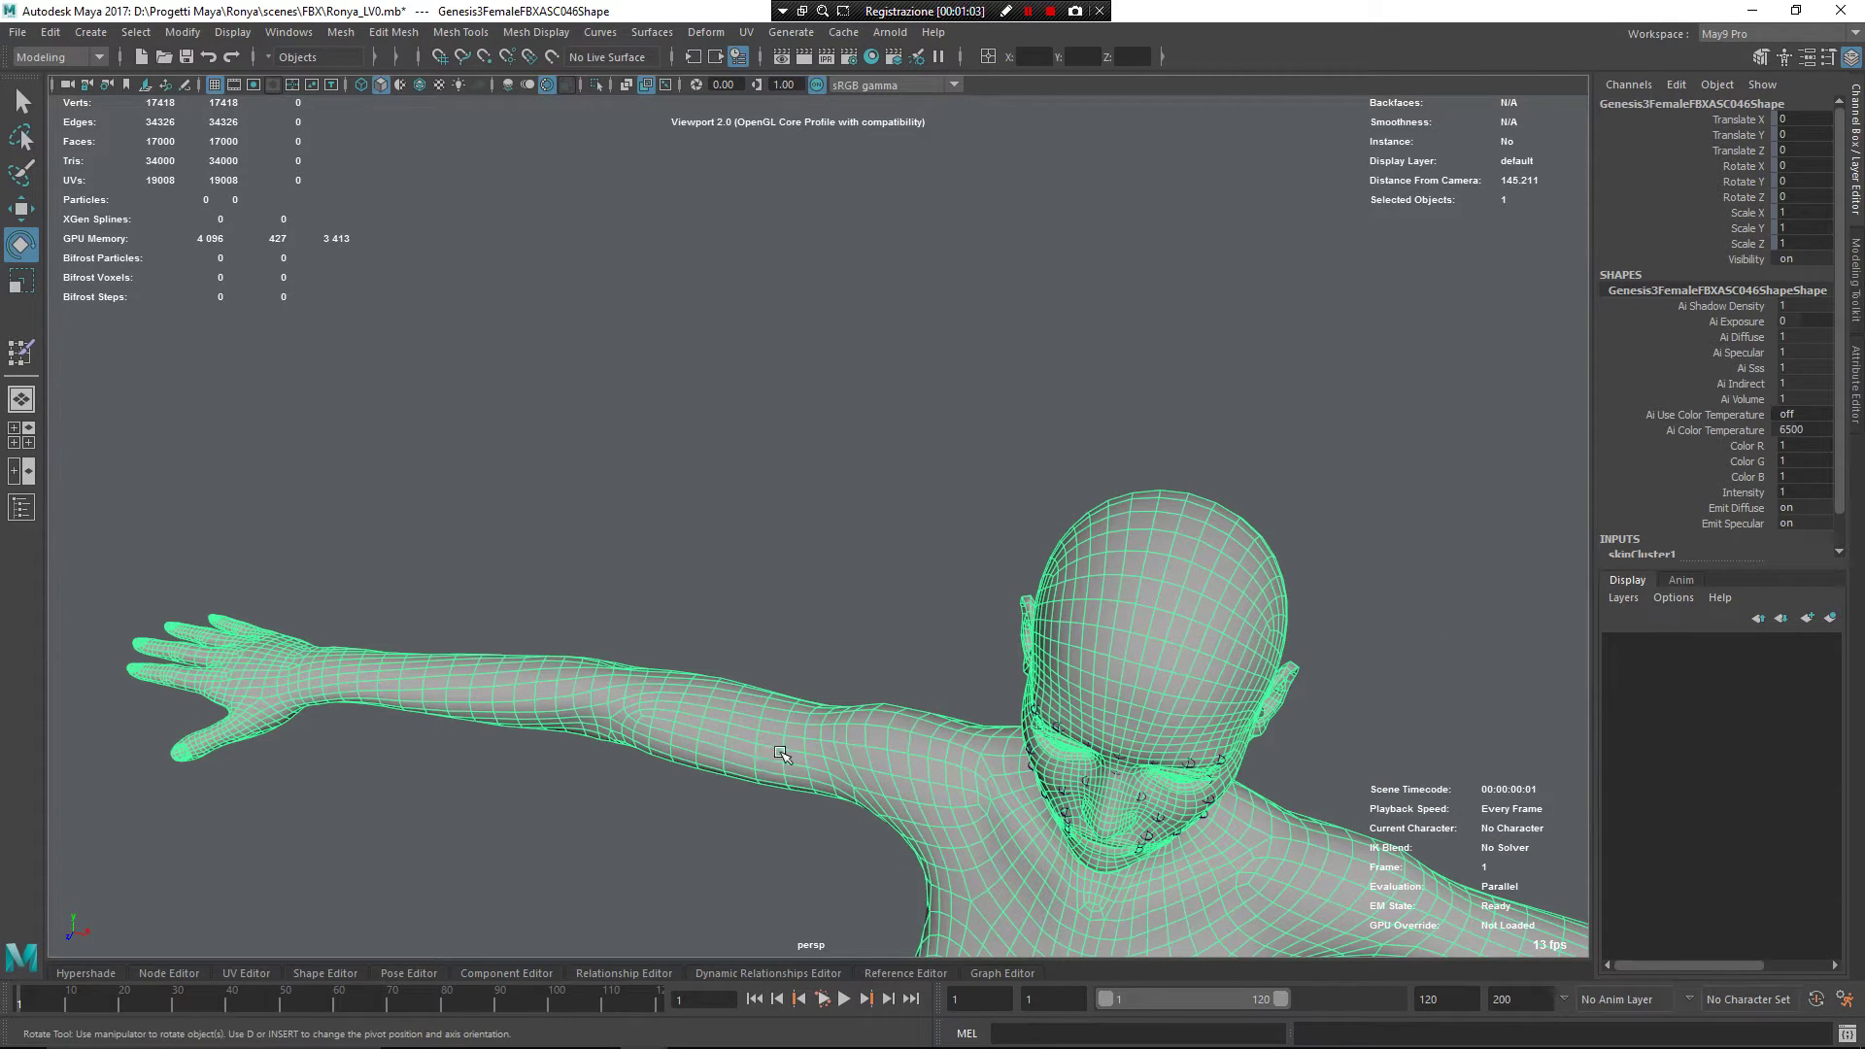
# Step: Add a Muscle System Skin deformer to the character mesh, accepting relative sticky deformation setup
pyautogui.scroll(-2, 1649, 501)
pyautogui.scroll(-2, 1715, 527)
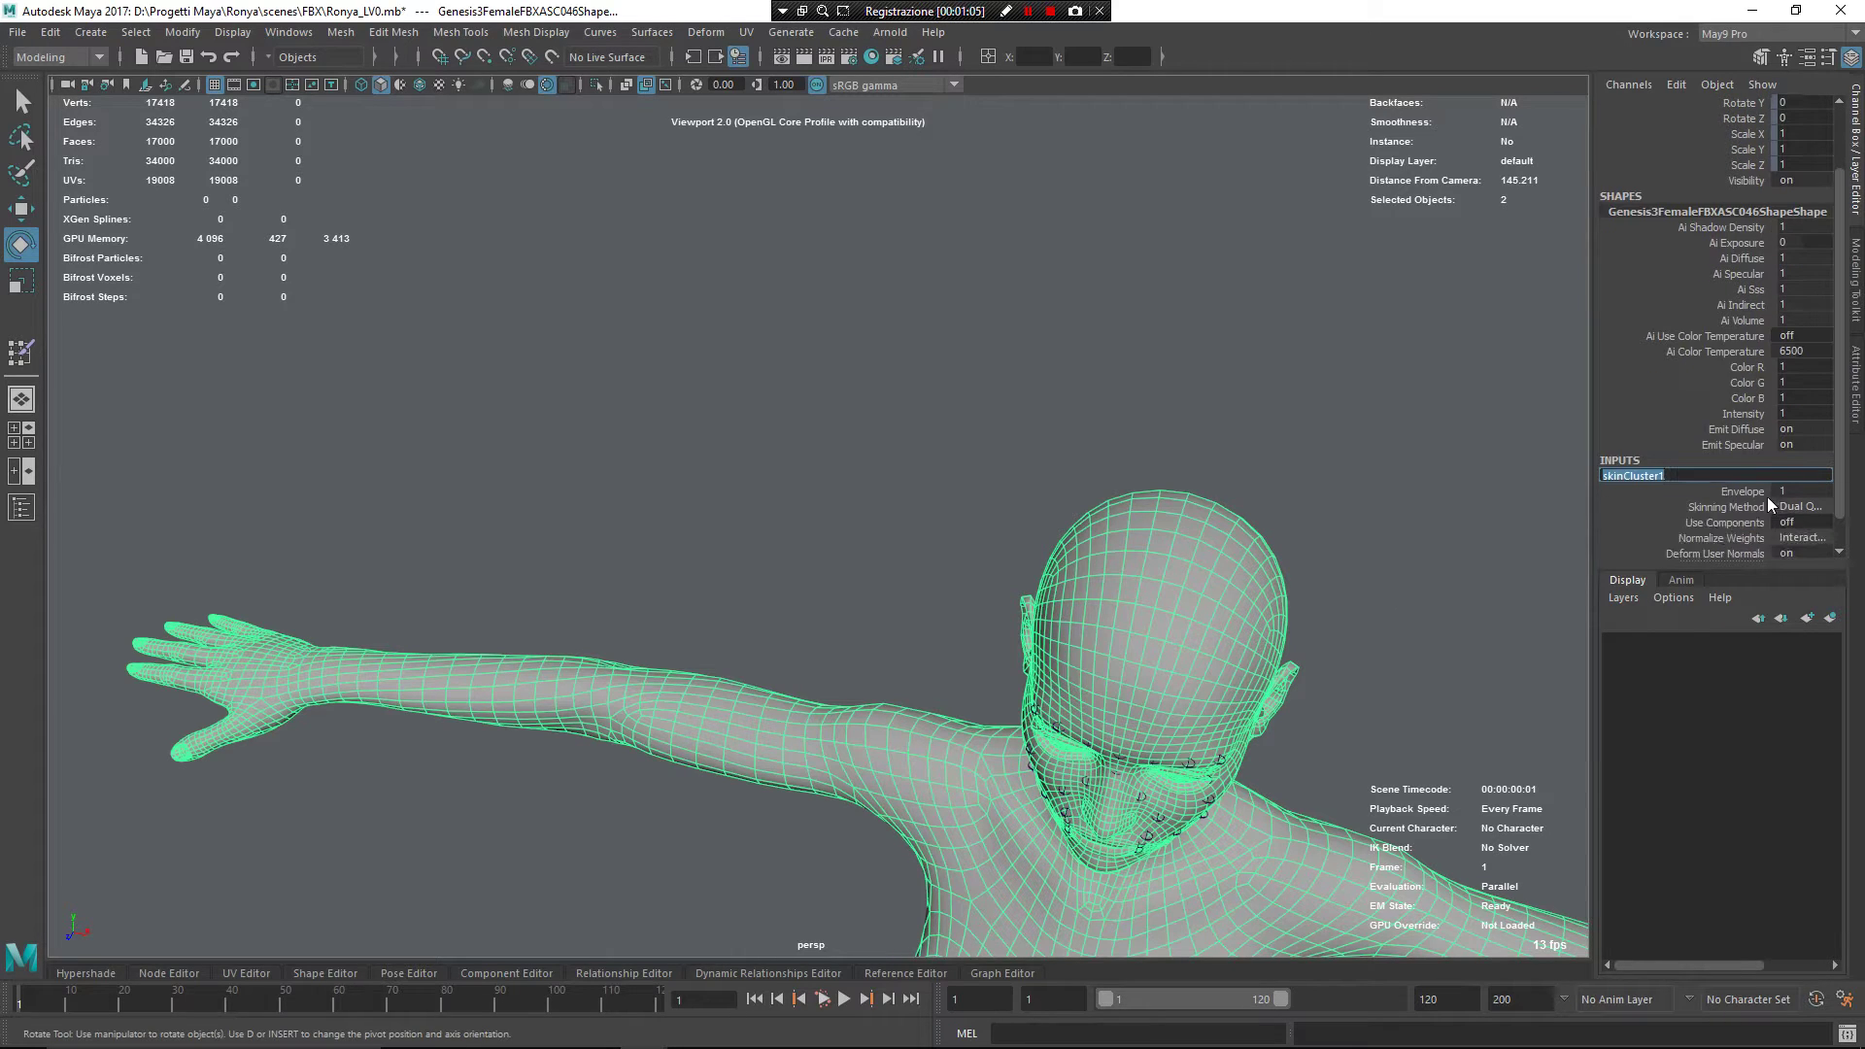
pyautogui.click(833, 554)
pyautogui.click(708, 770)
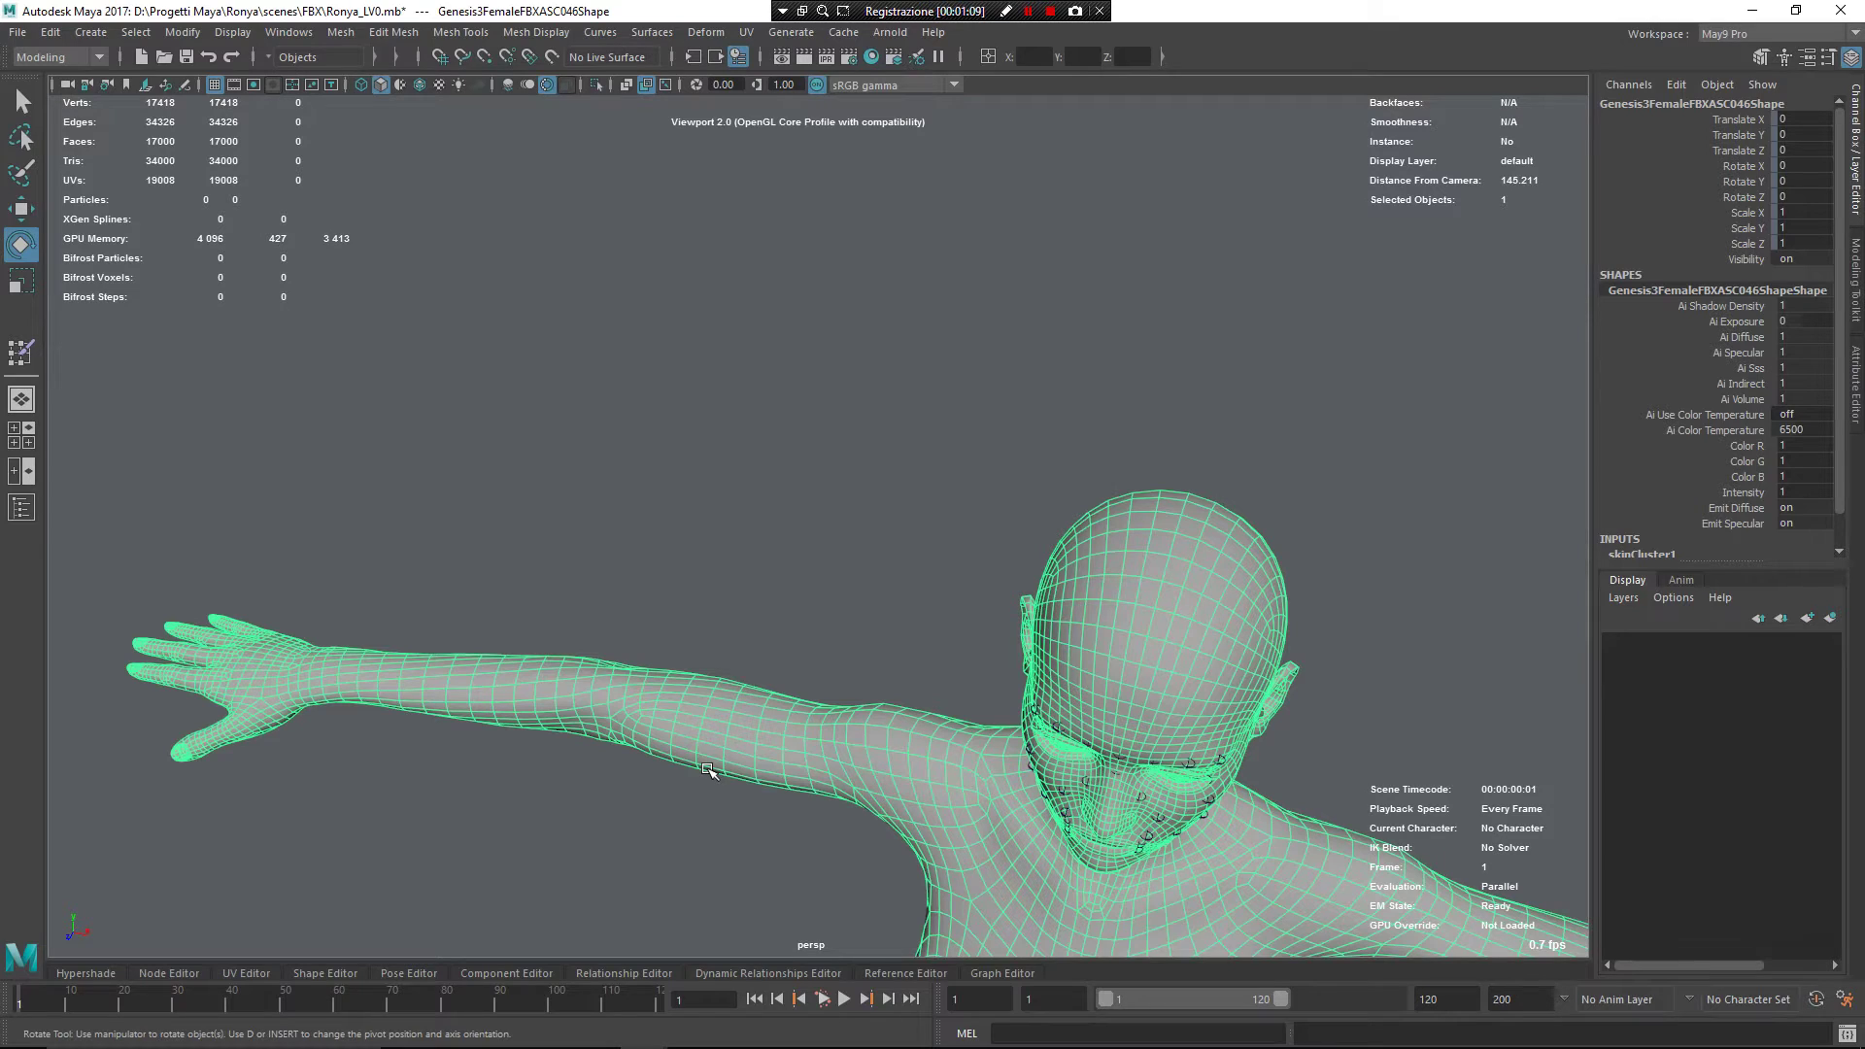
pyautogui.keyDown('shift'); pyautogui.moveTo(707, 767); pyautogui.dragTo(901, 964, button='right'); pyautogui.keyUp('shift')
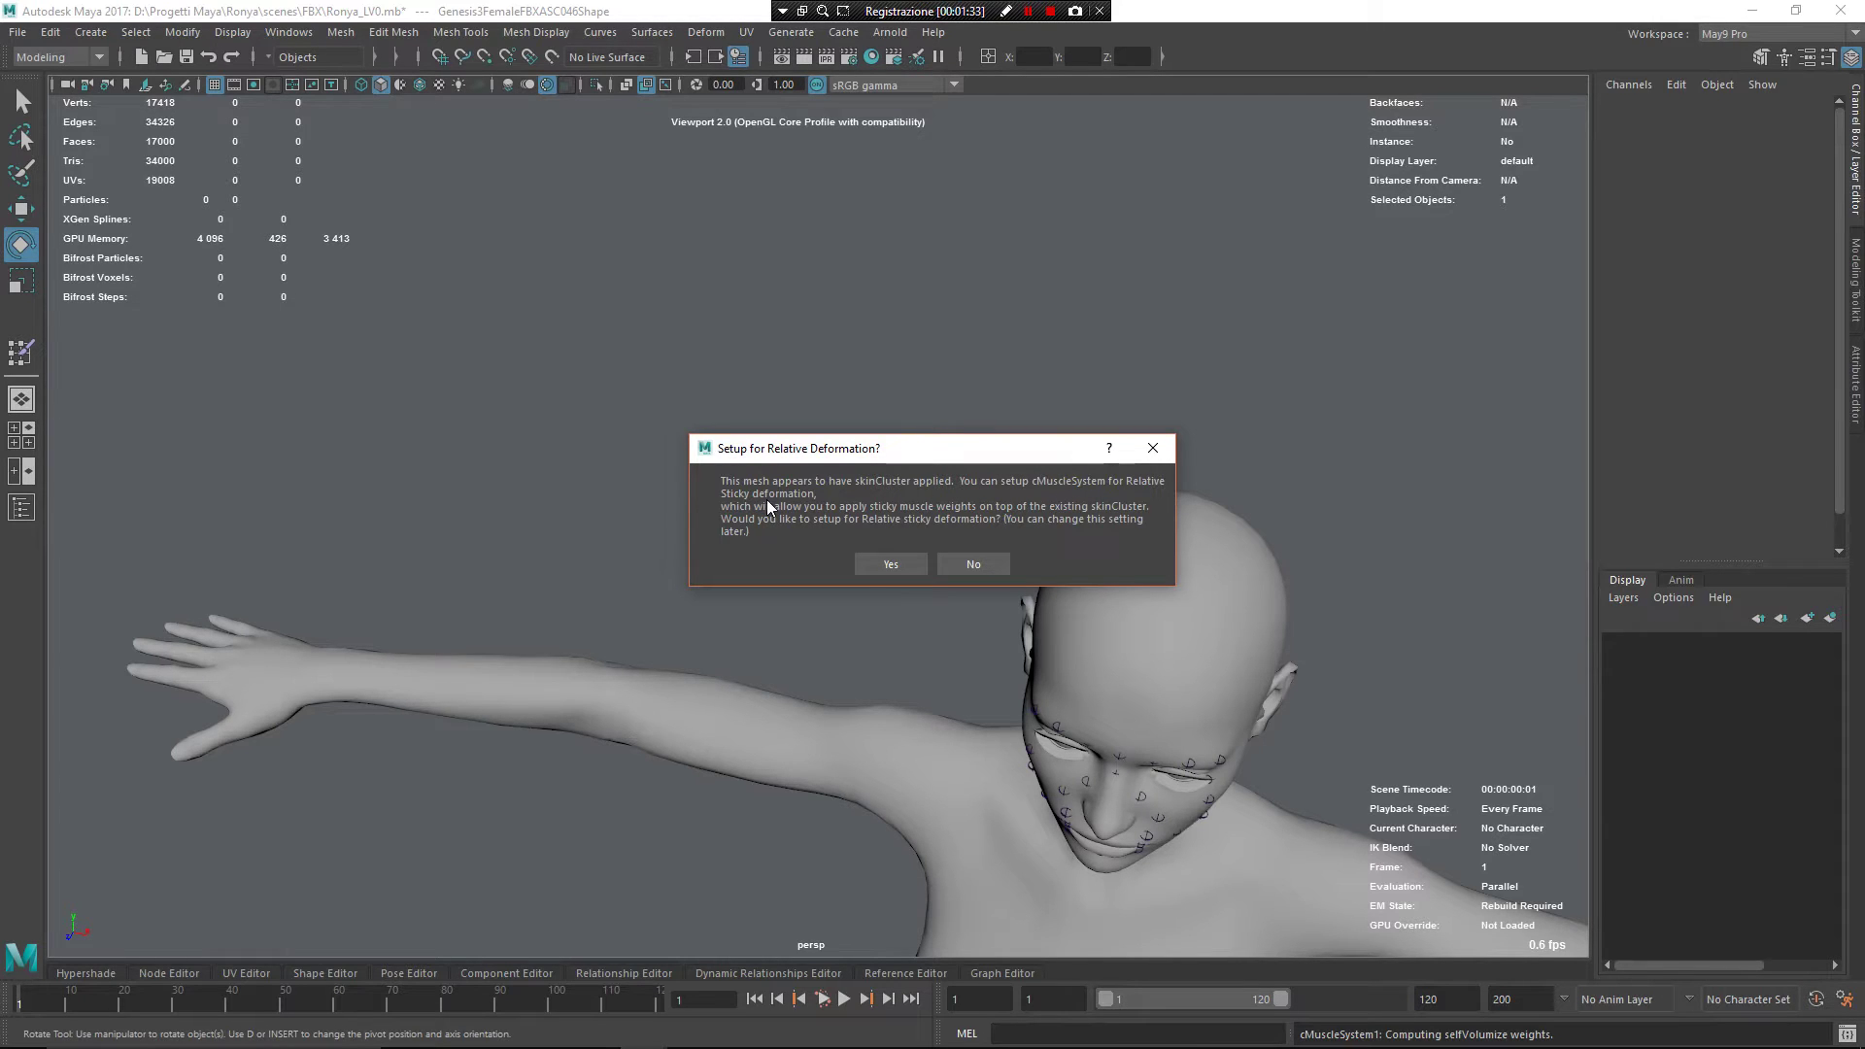
pyautogui.click(865, 567)
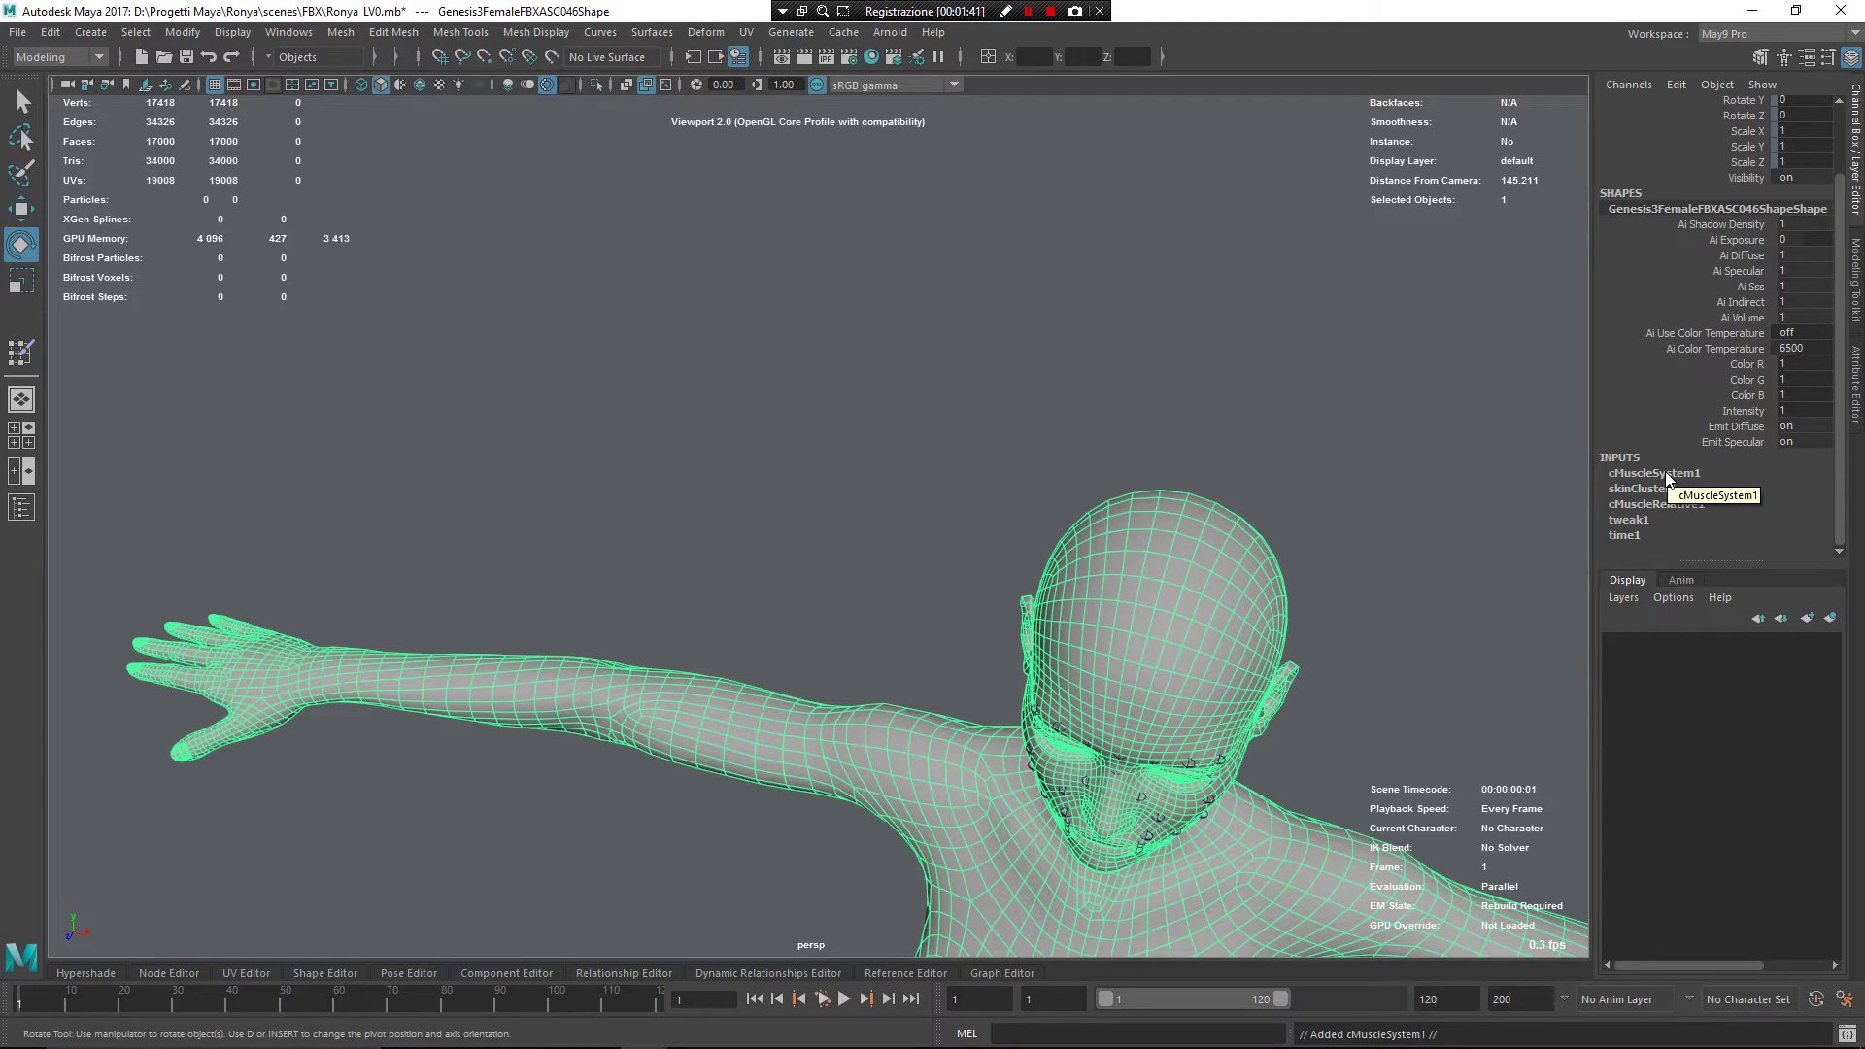
# Step: Open cMuscleSystem1 in the Attribute Editor and enable Self Collision
pyautogui.click(1666, 474)
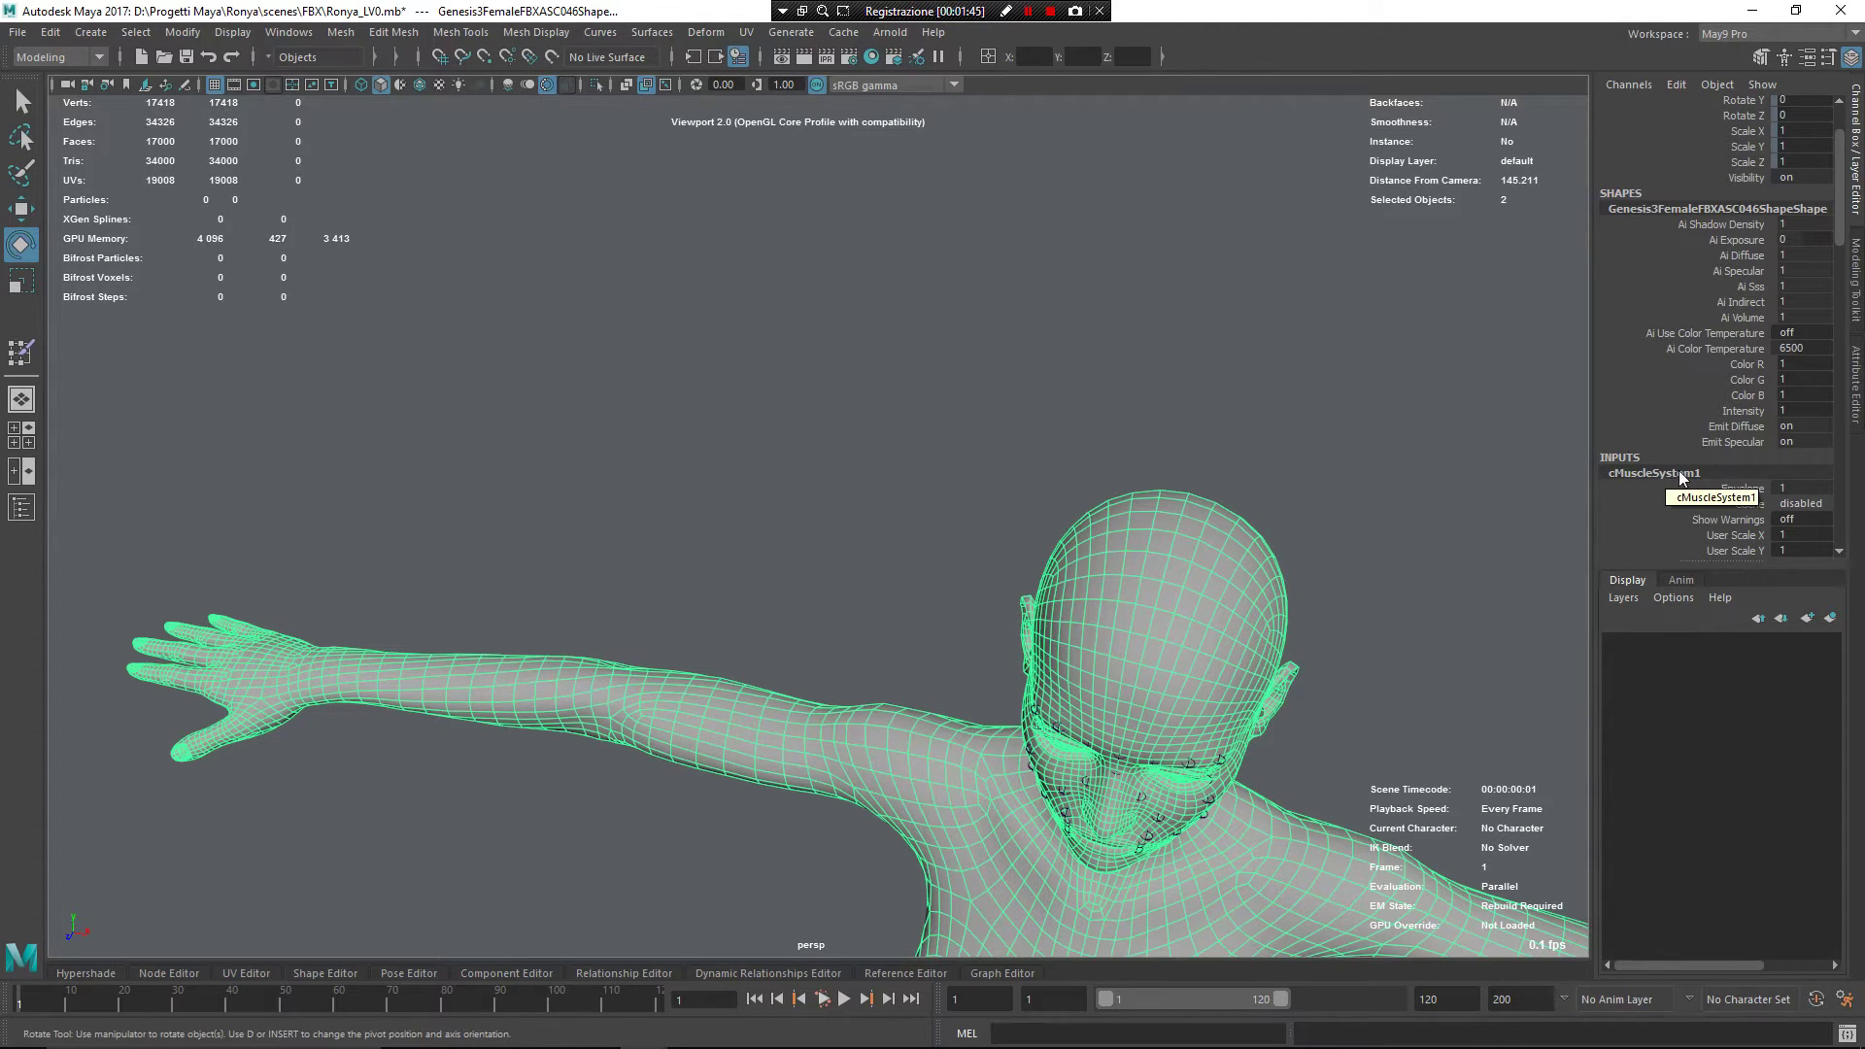
pyautogui.hotkey('ctrl', 'a')
pyautogui.click(1833, 117)
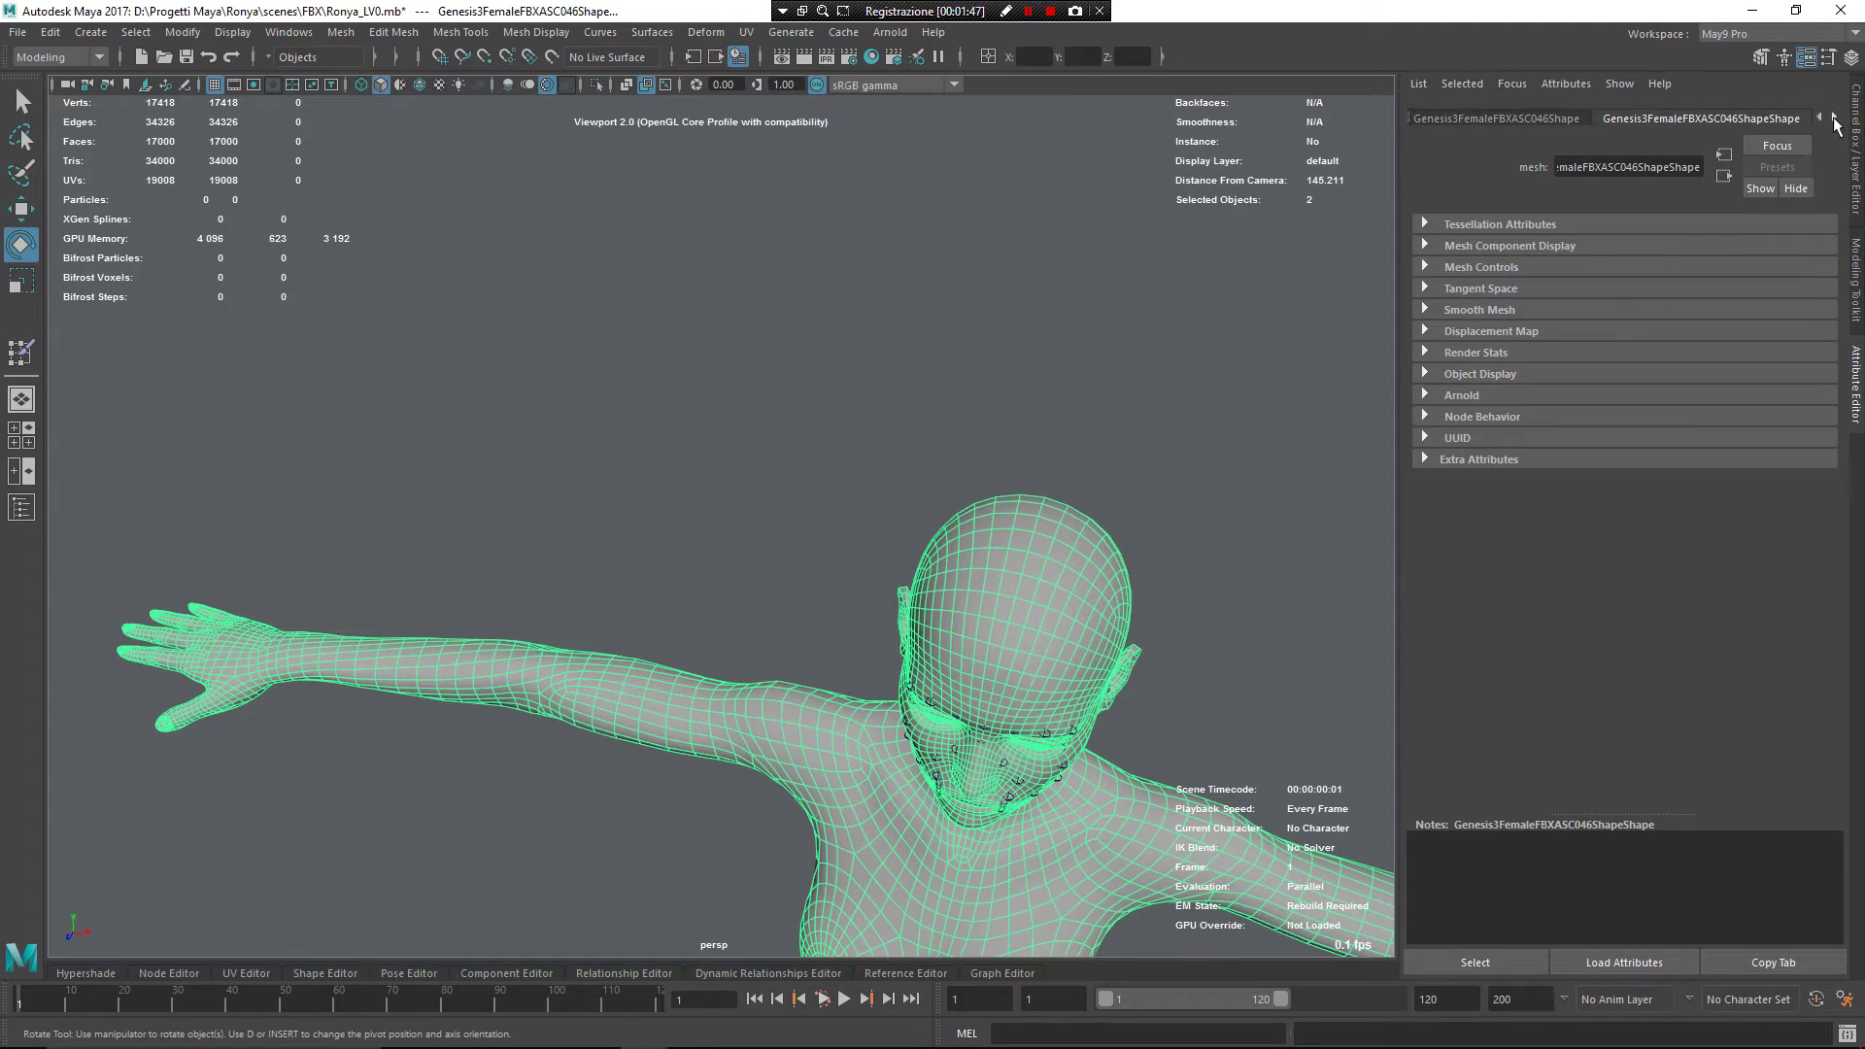
pyautogui.click(1832, 117)
pyautogui.click(1832, 117)
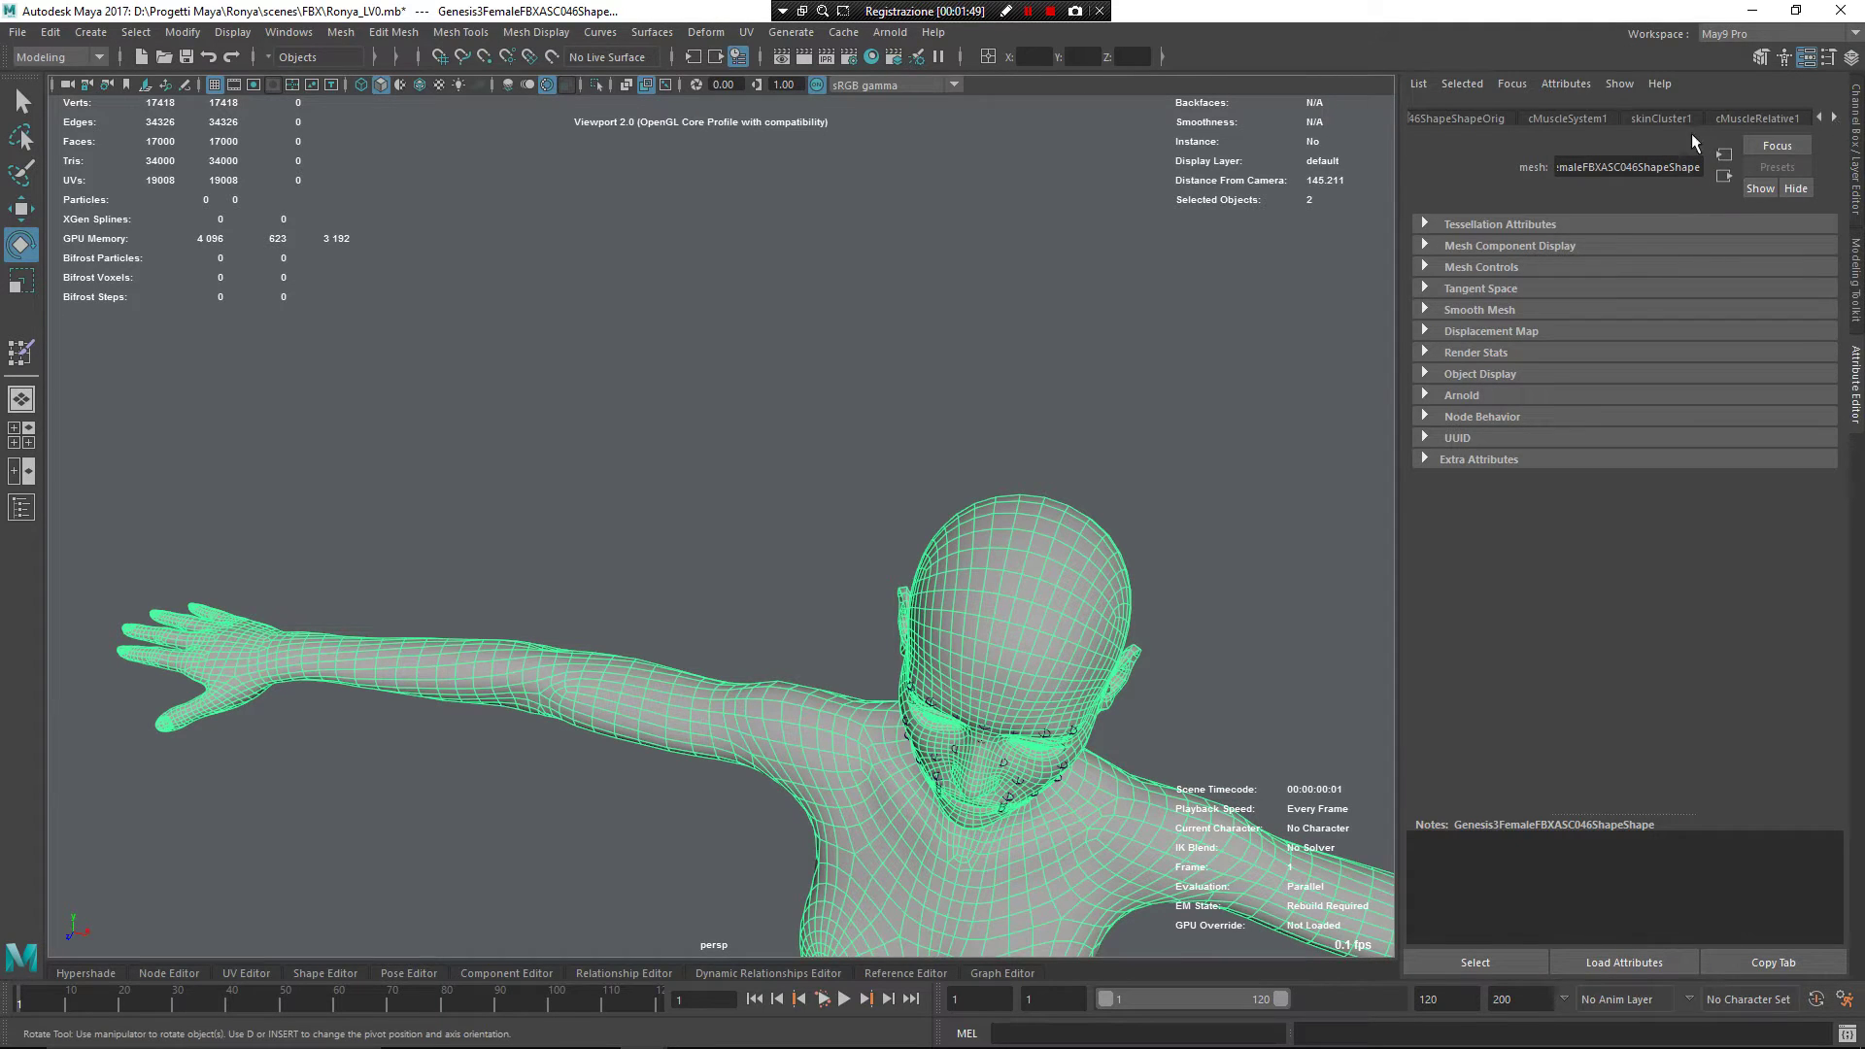
pyautogui.click(1583, 120)
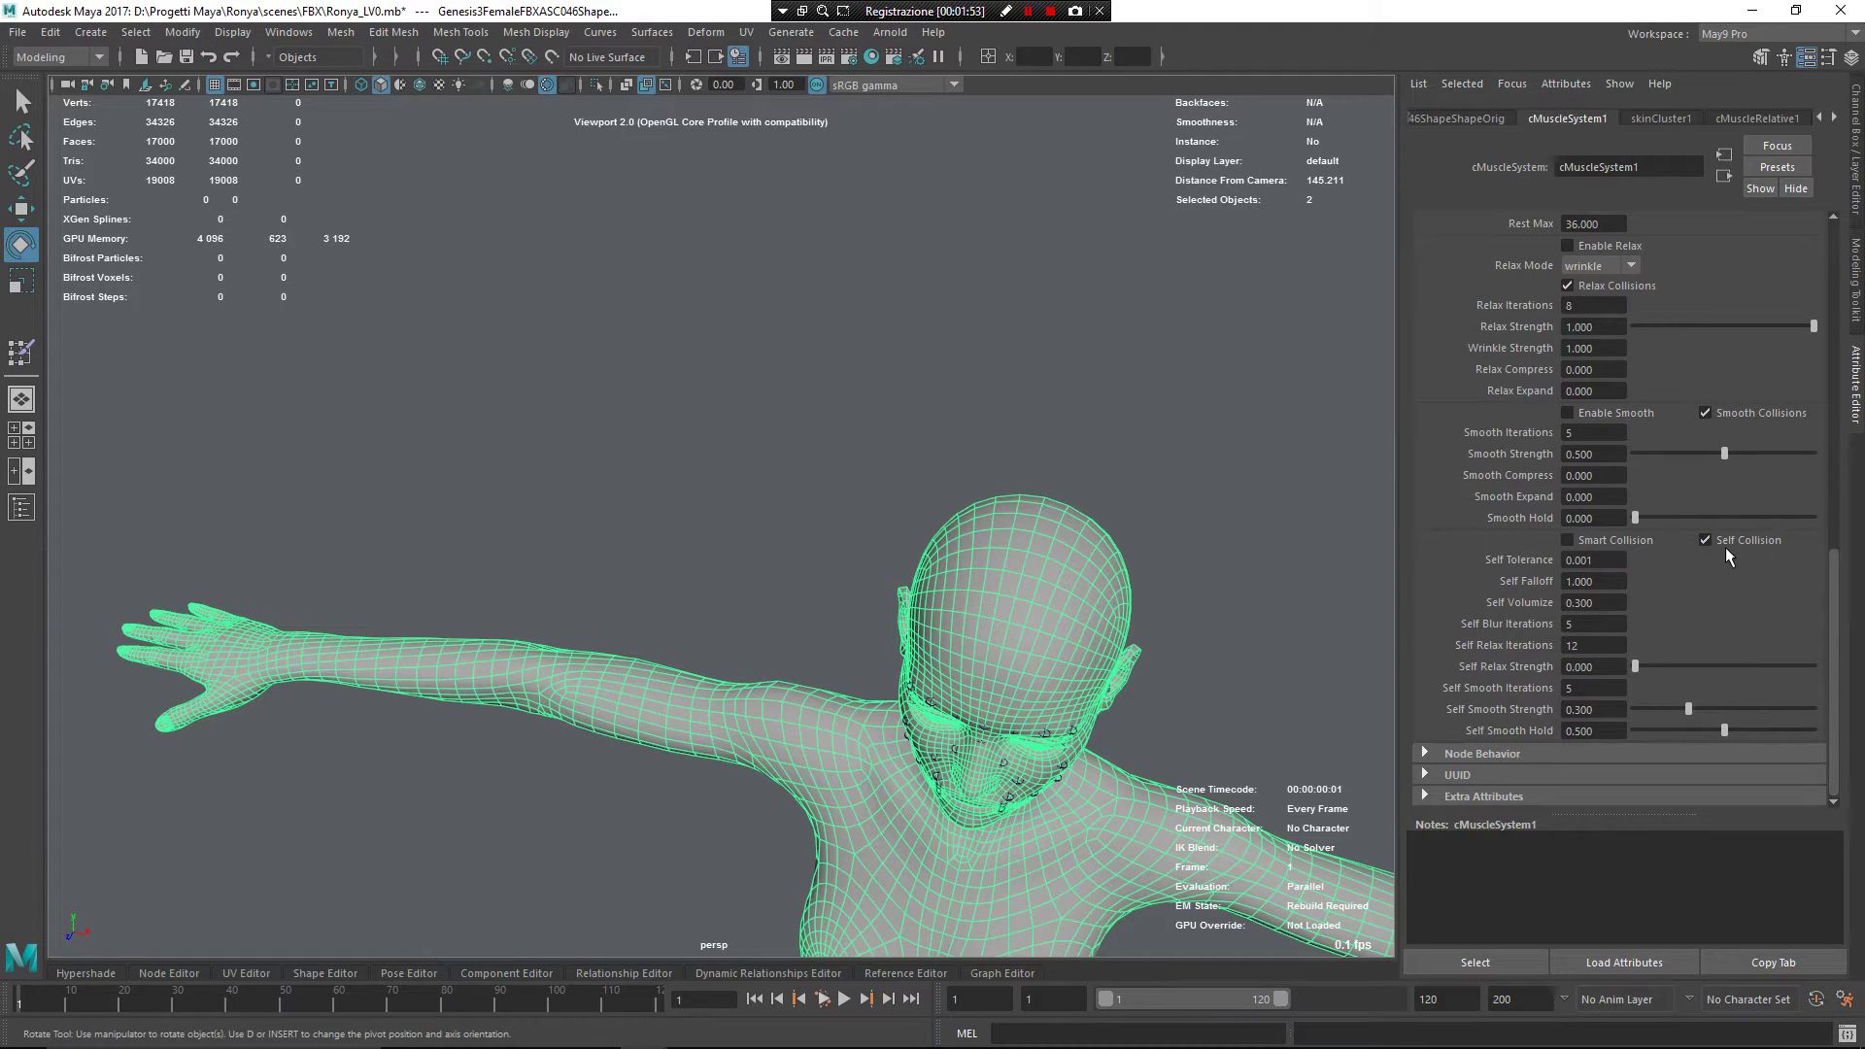
# Step: Play and scrub the arm animation to test the self-collision setting
pyautogui.click(842, 1001)
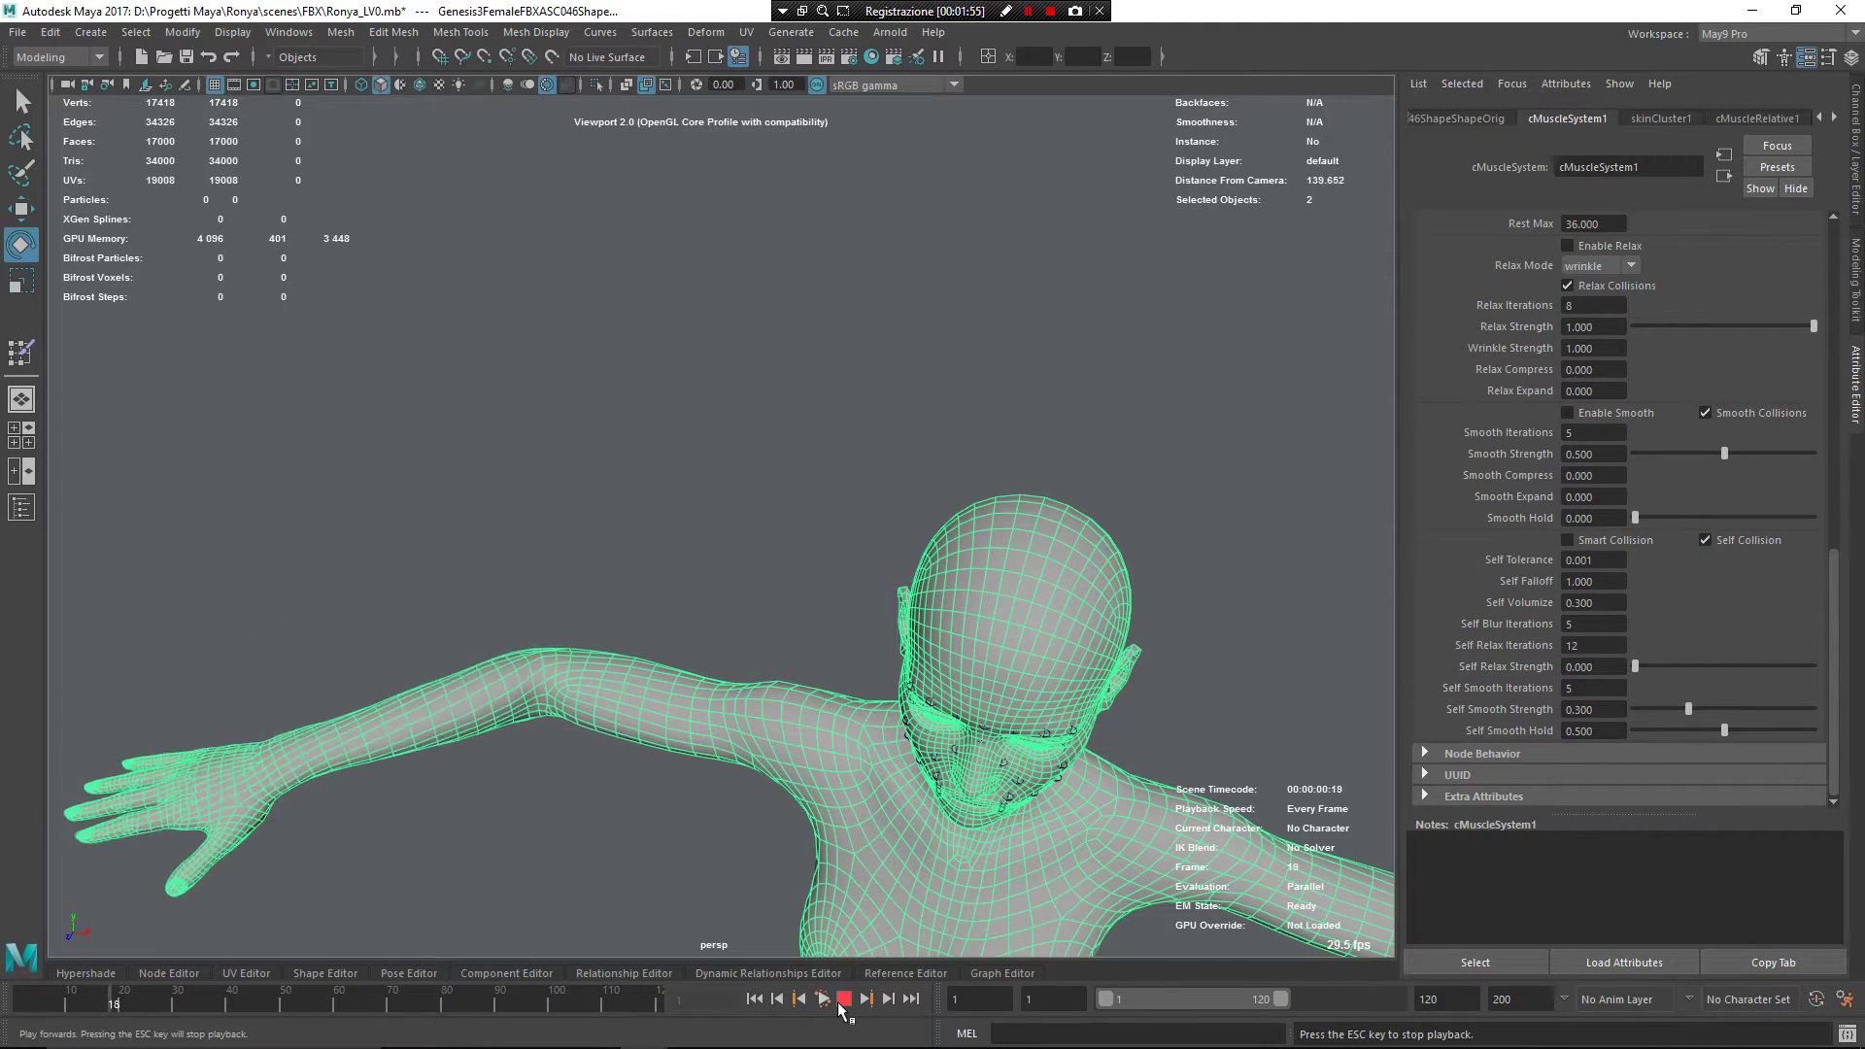
pyautogui.click(842, 1001)
pyautogui.scroll(1, 626, 733)
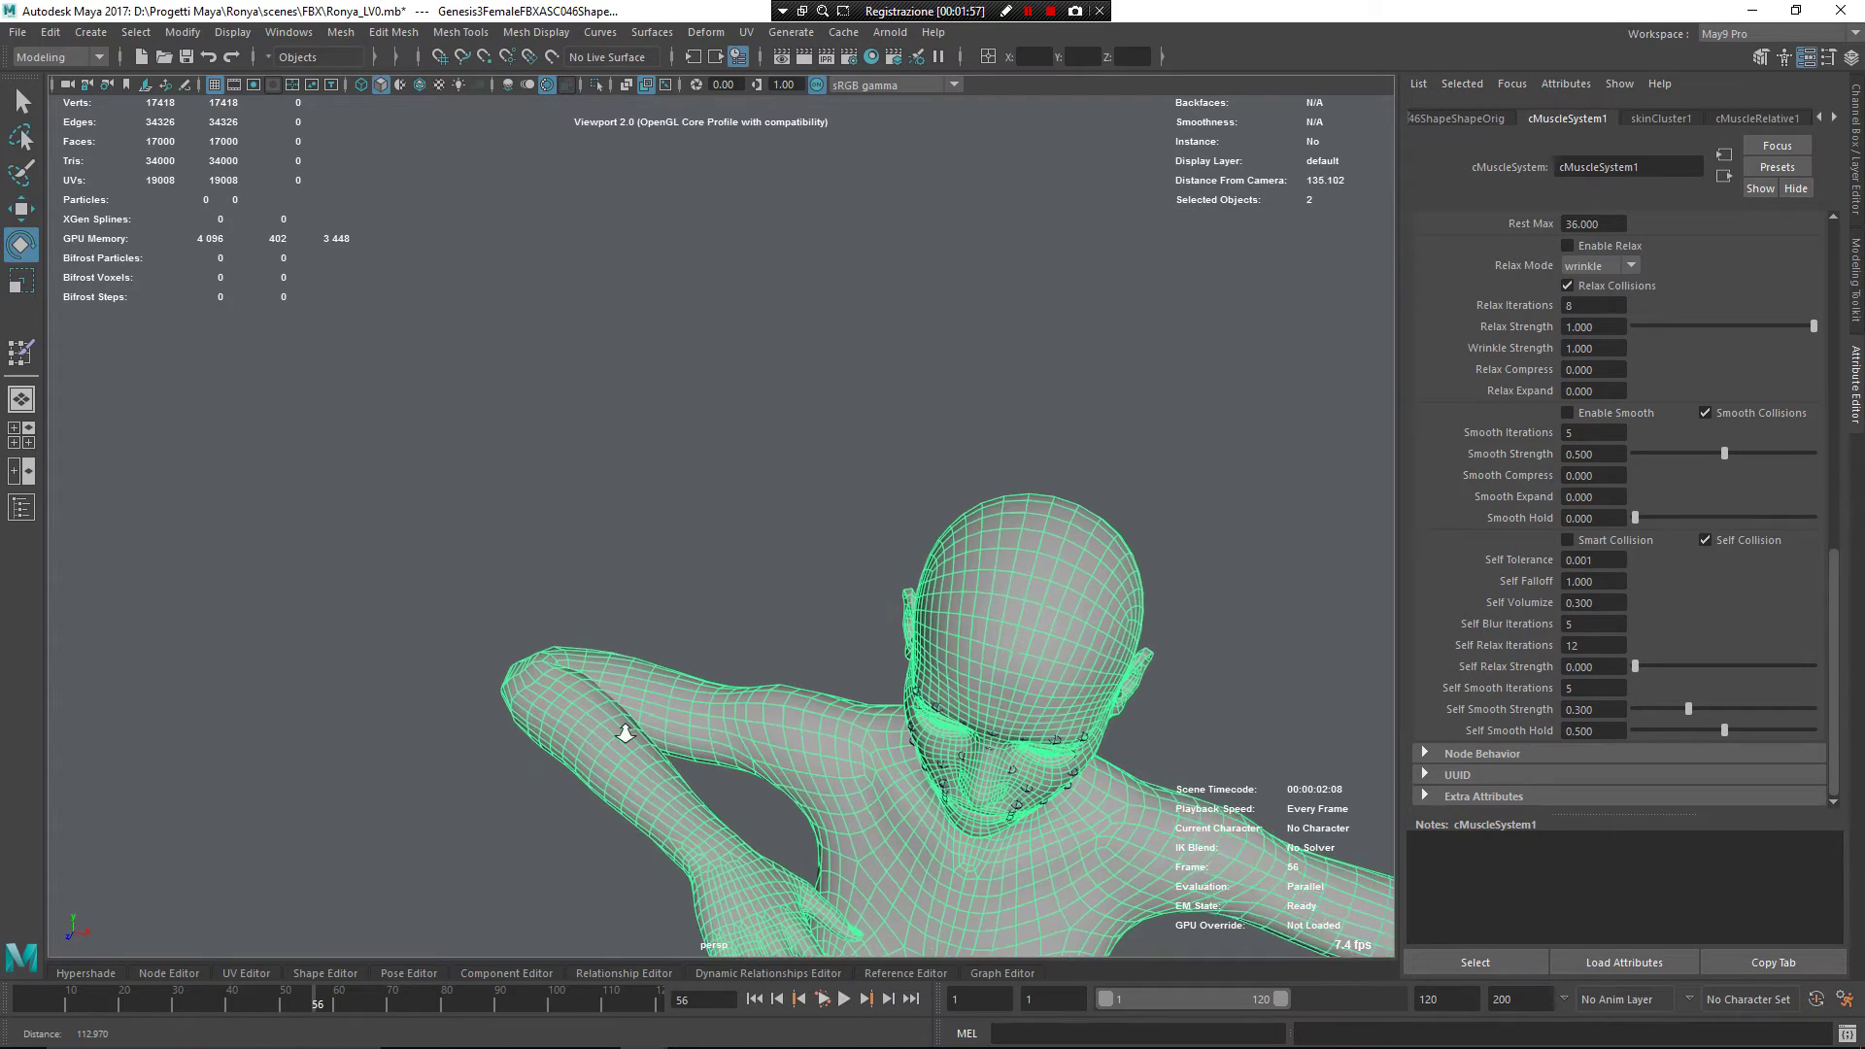
pyautogui.scroll(6, 626, 734)
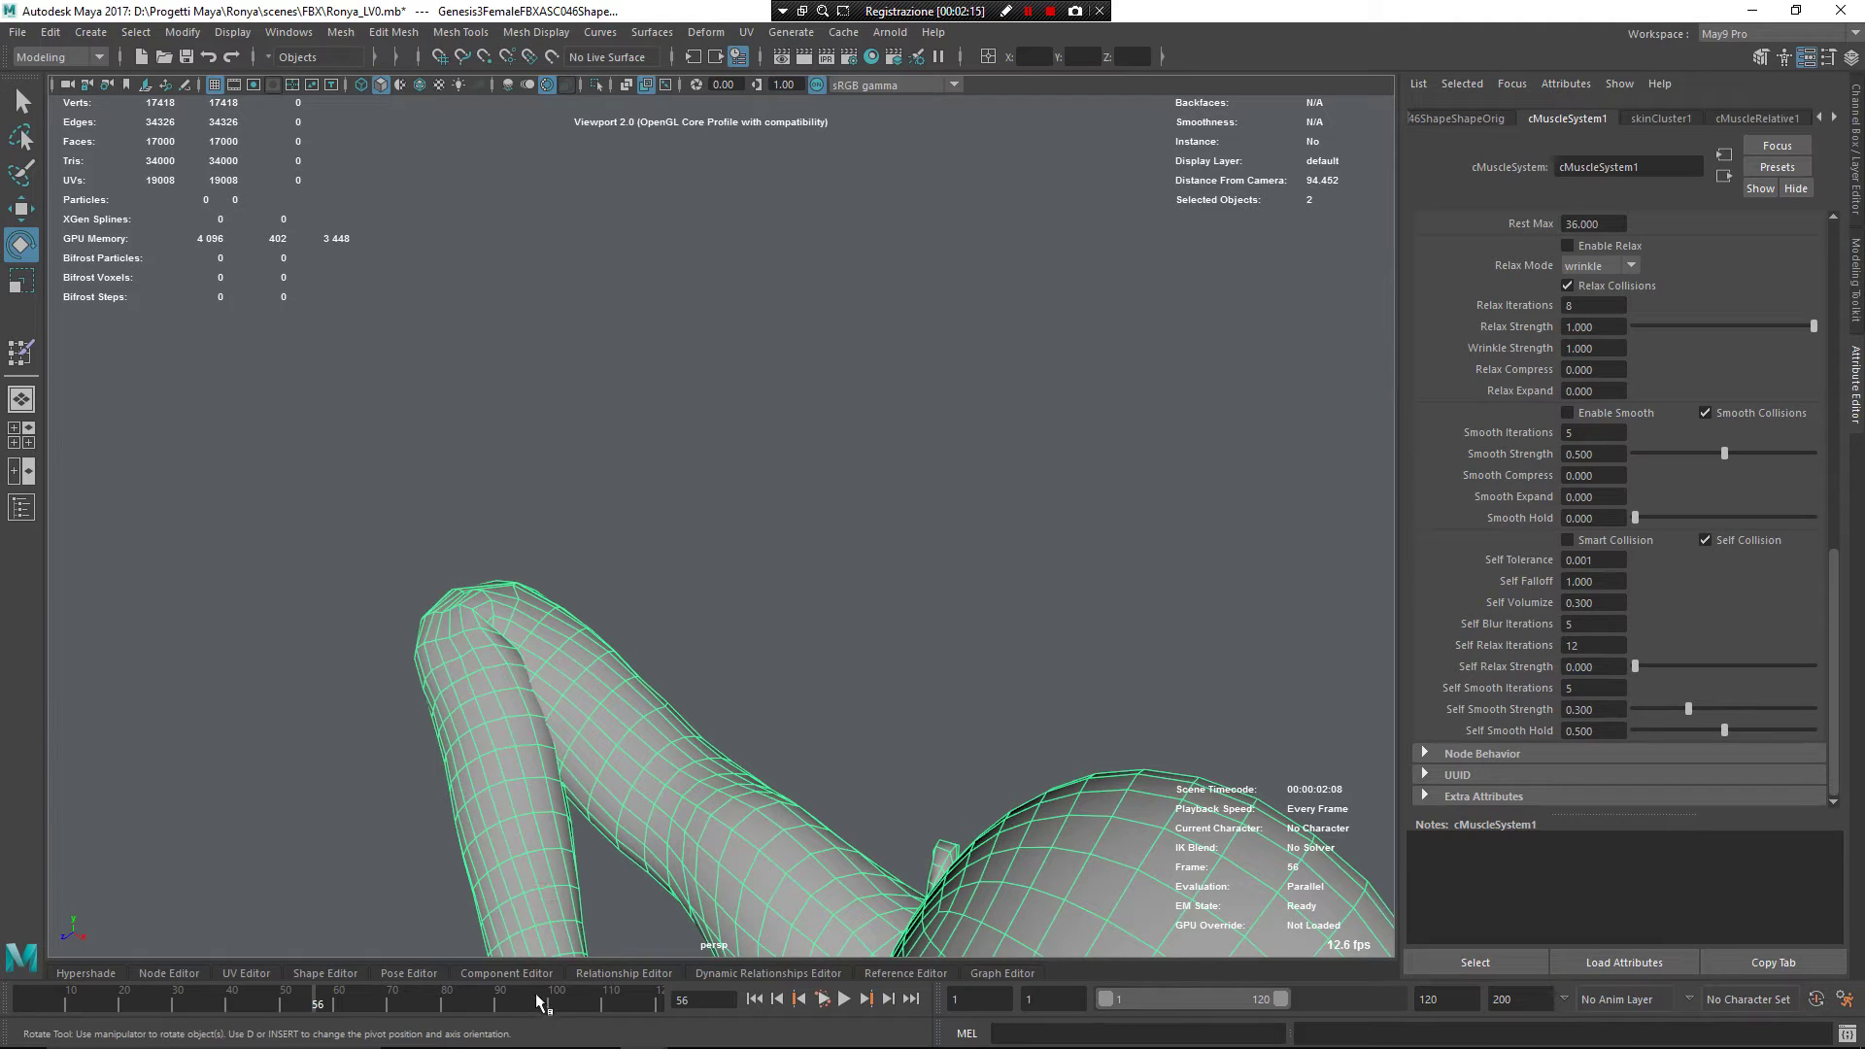
pyautogui.moveTo(538, 1002); pyautogui.dragTo(19, 1001)
pyautogui.keyDown('alt'); pyautogui.moveTo(355, 743); pyautogui.dragTo(597, 646); pyautogui.keyUp('alt')
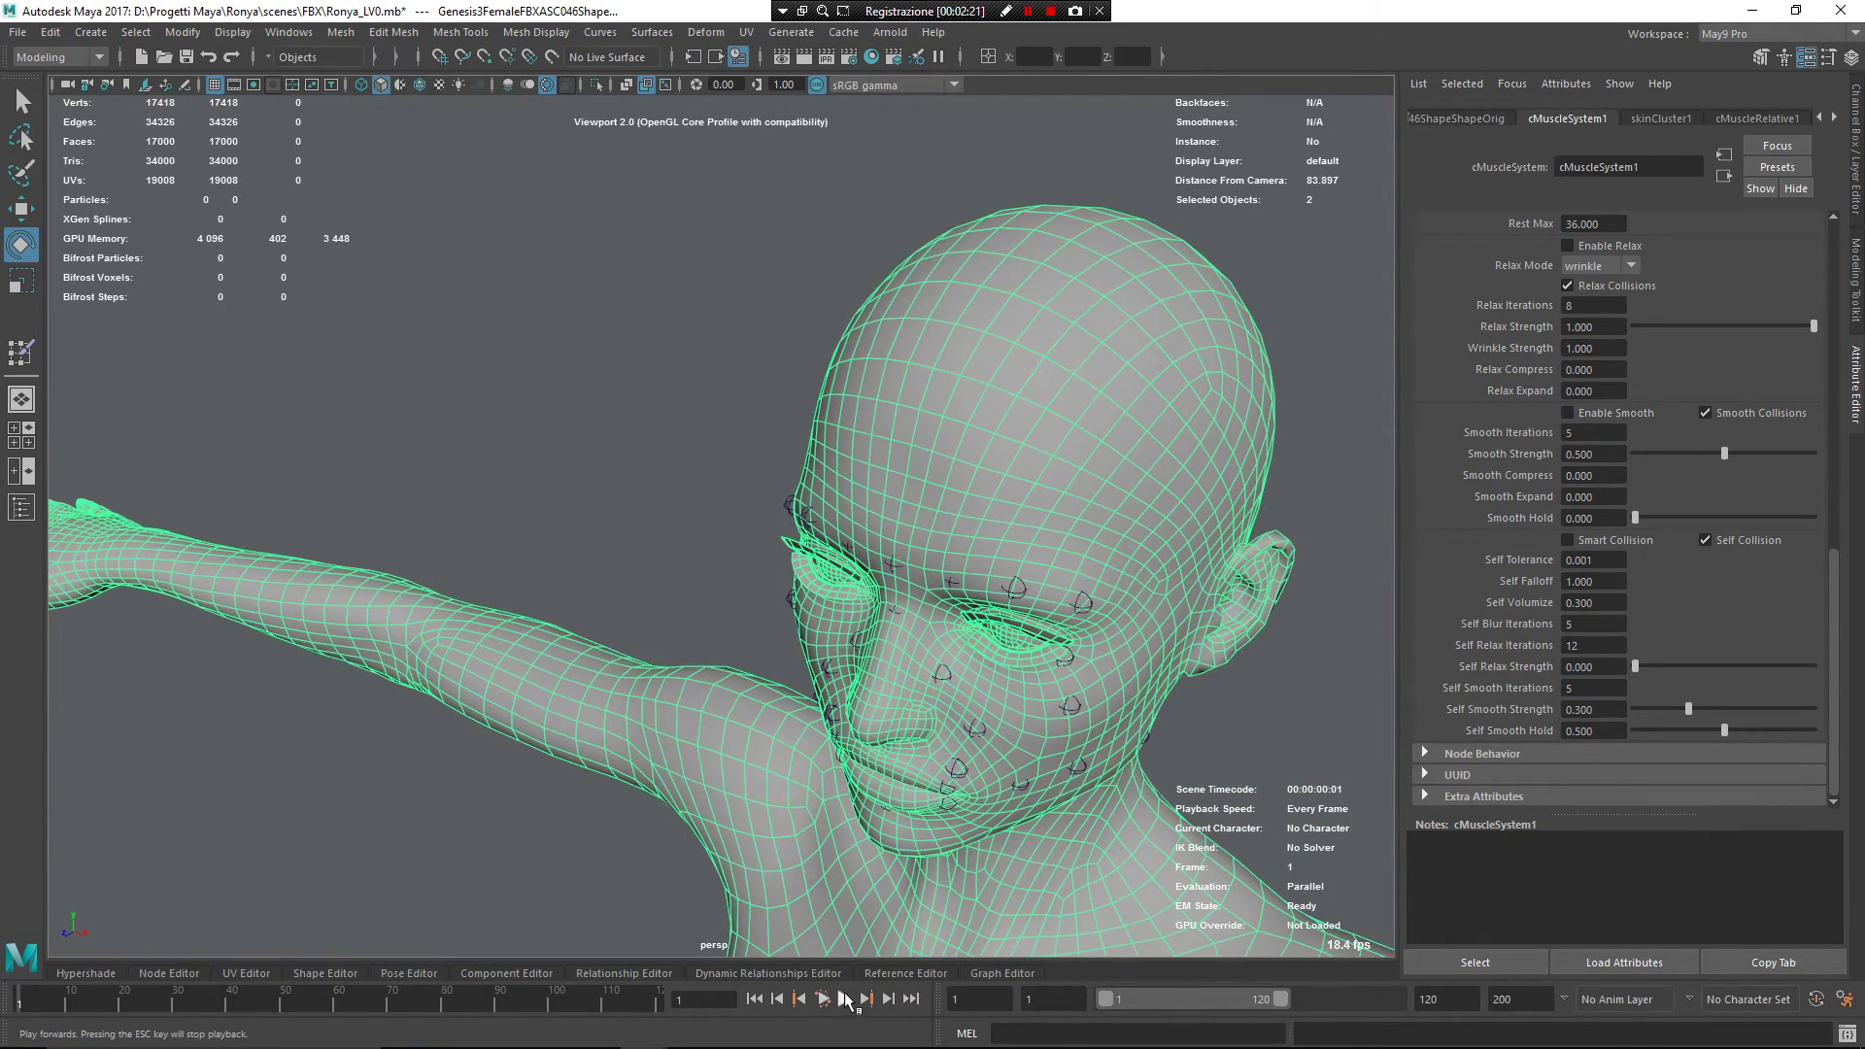
pyautogui.click(844, 999)
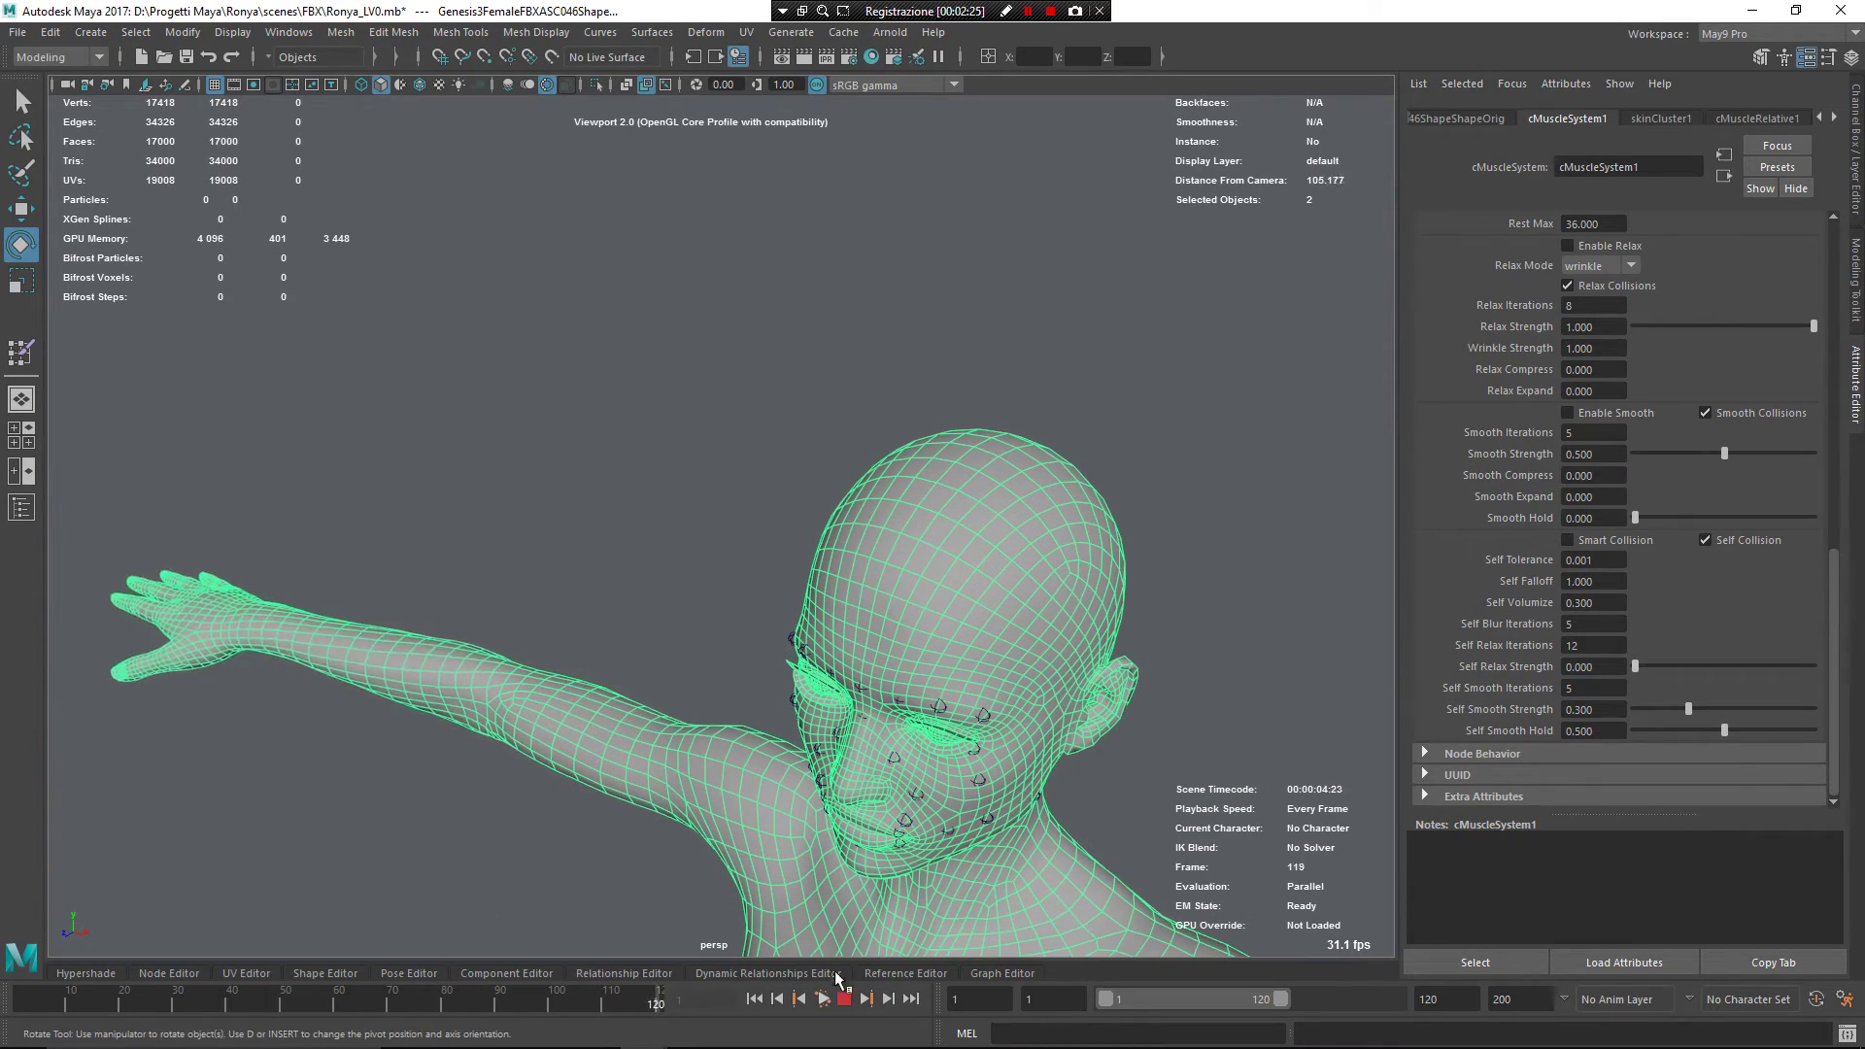
pyautogui.click(844, 999)
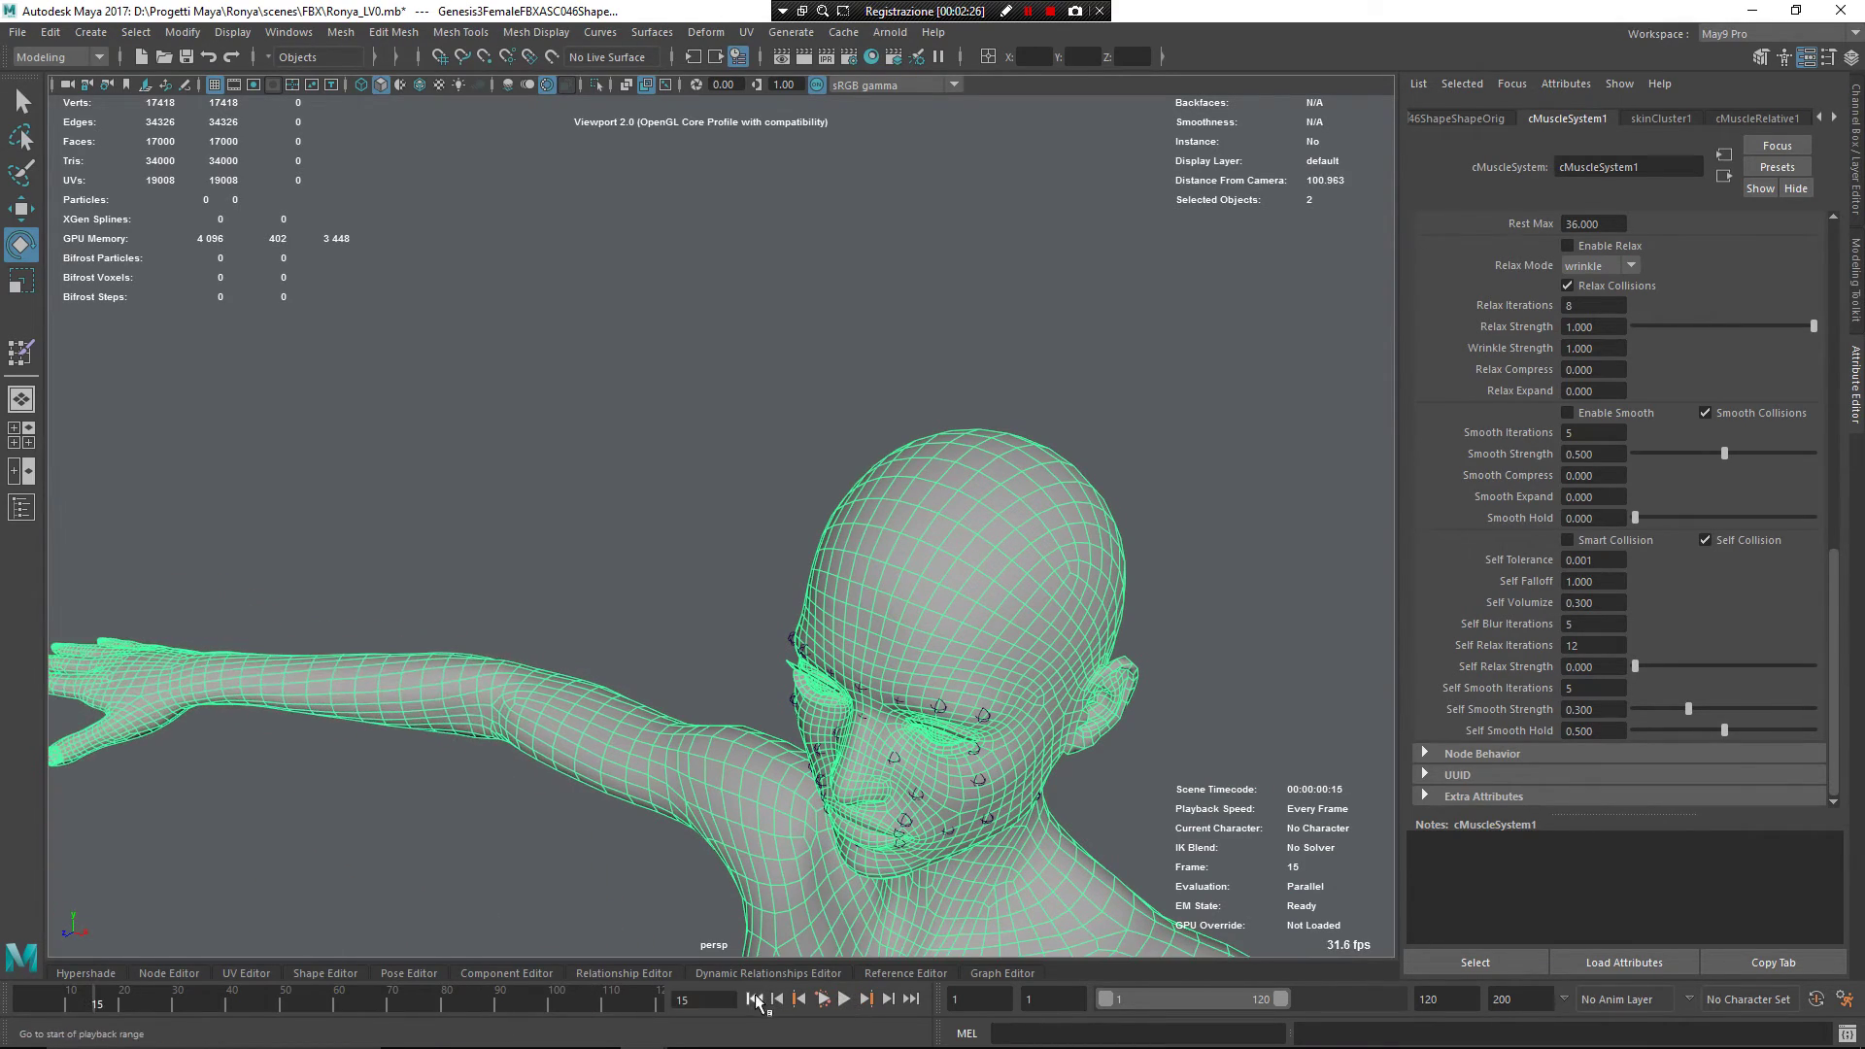
# Step: At frame 1, select a 208-vertex band around the middle of the arm
pyautogui.click(753, 999)
pyautogui.keyDown('alt'); pyautogui.moveTo(571, 717); pyautogui.dragTo(738, 738, button='right'); pyautogui.keyUp('alt')
pyautogui.keyDown('alt'); pyautogui.moveTo(738, 739); pyautogui.dragTo(779, 666, button='middle'); pyautogui.keyUp('alt')
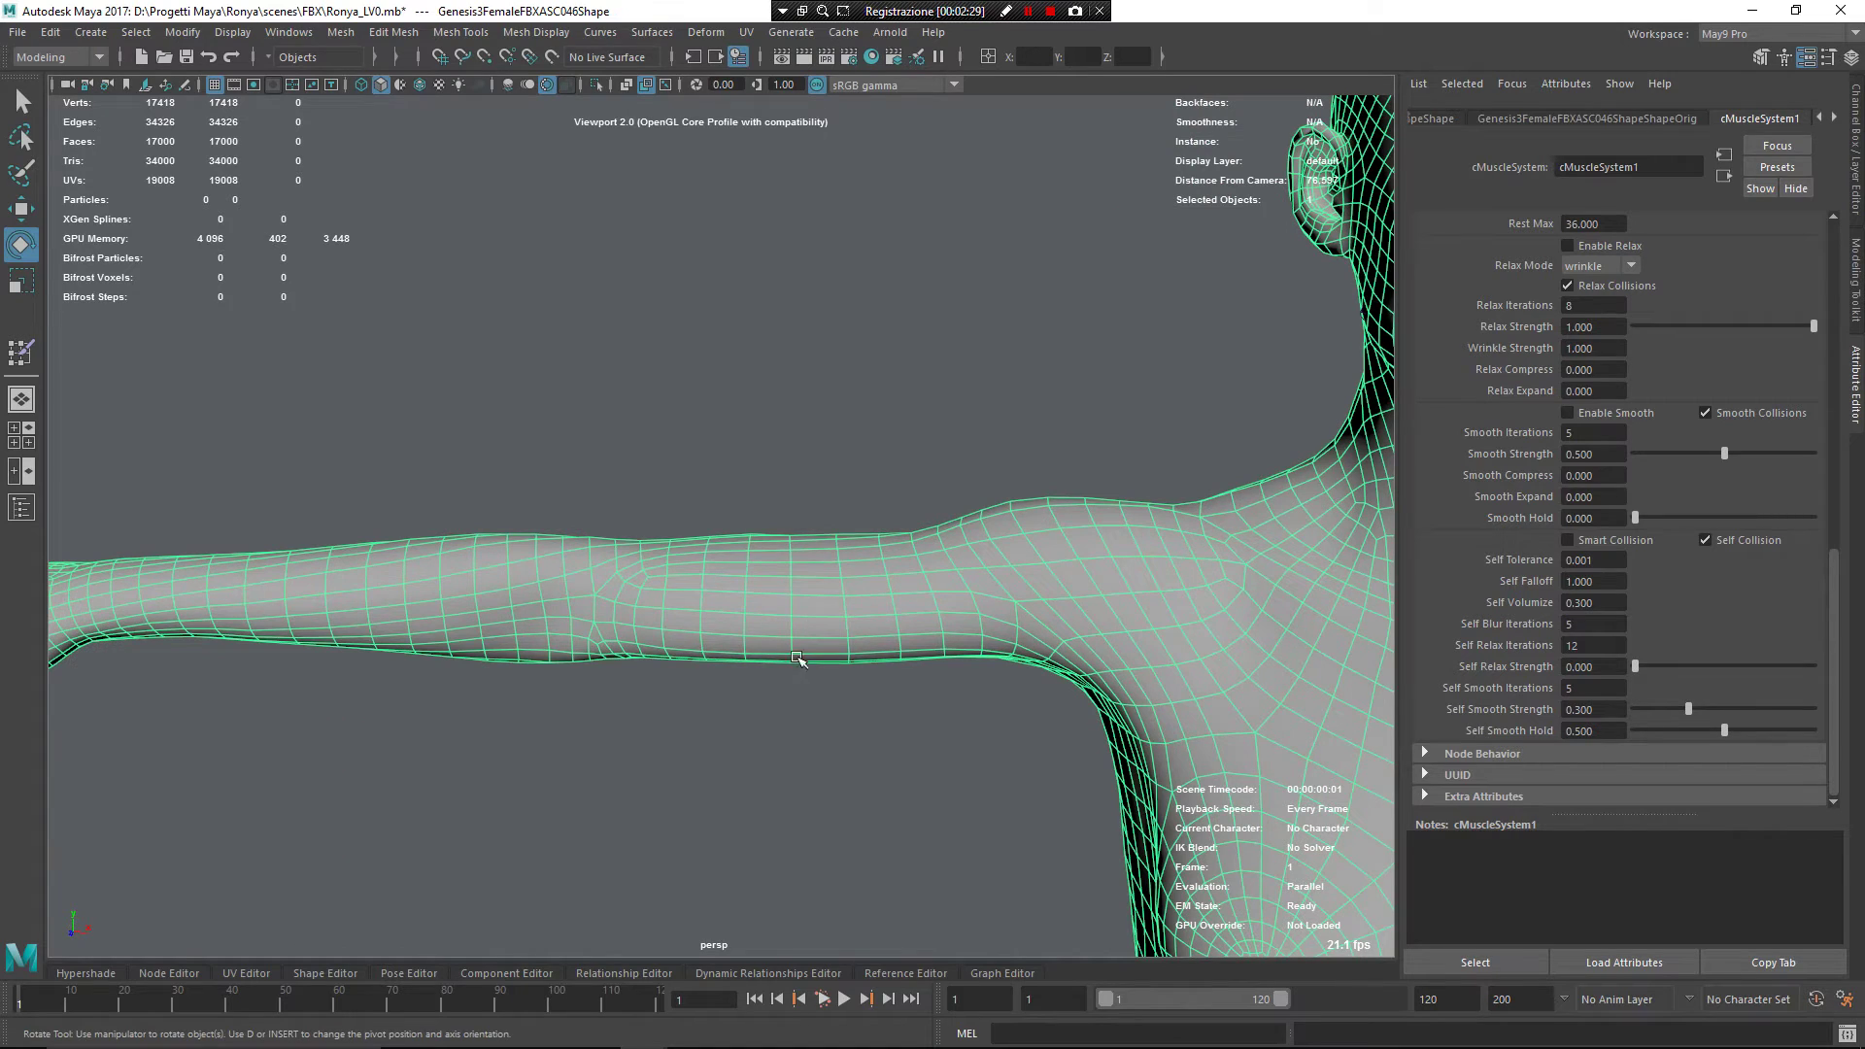
pyautogui.rightClick(812, 653)
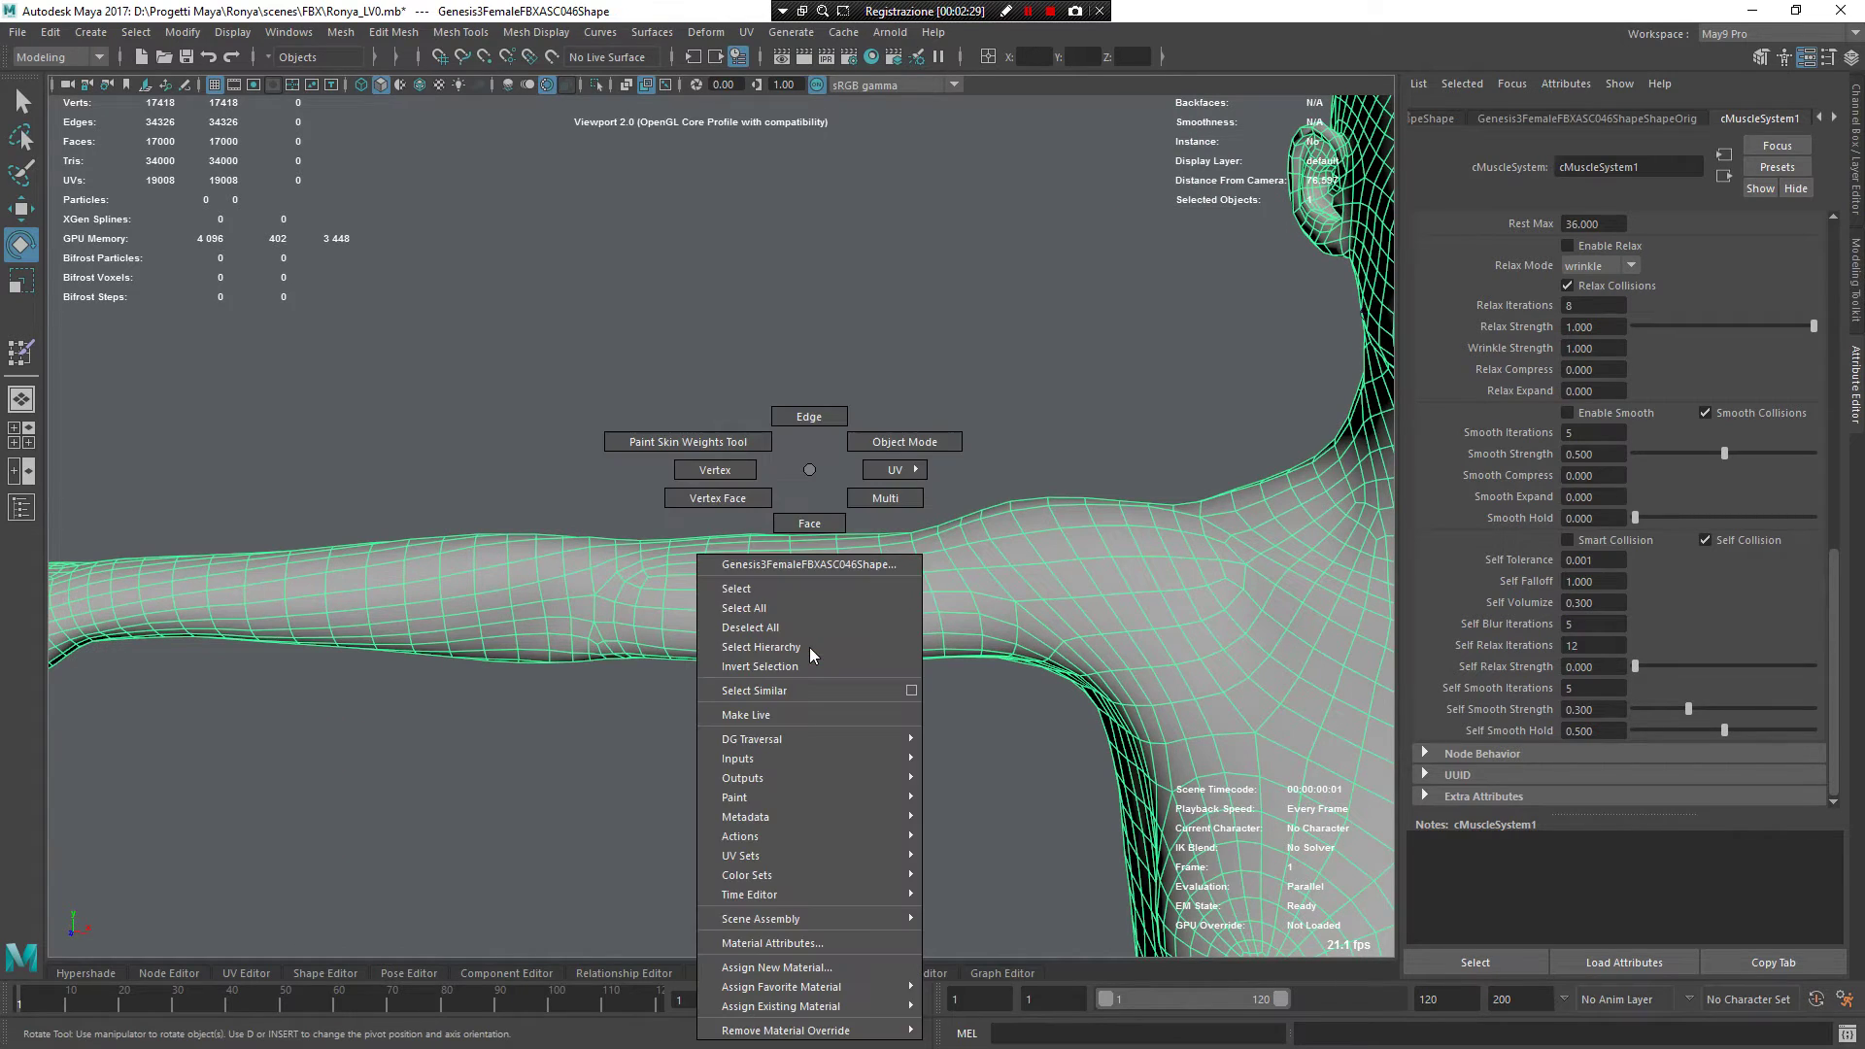
pyautogui.click(705, 472)
pyautogui.click(746, 615)
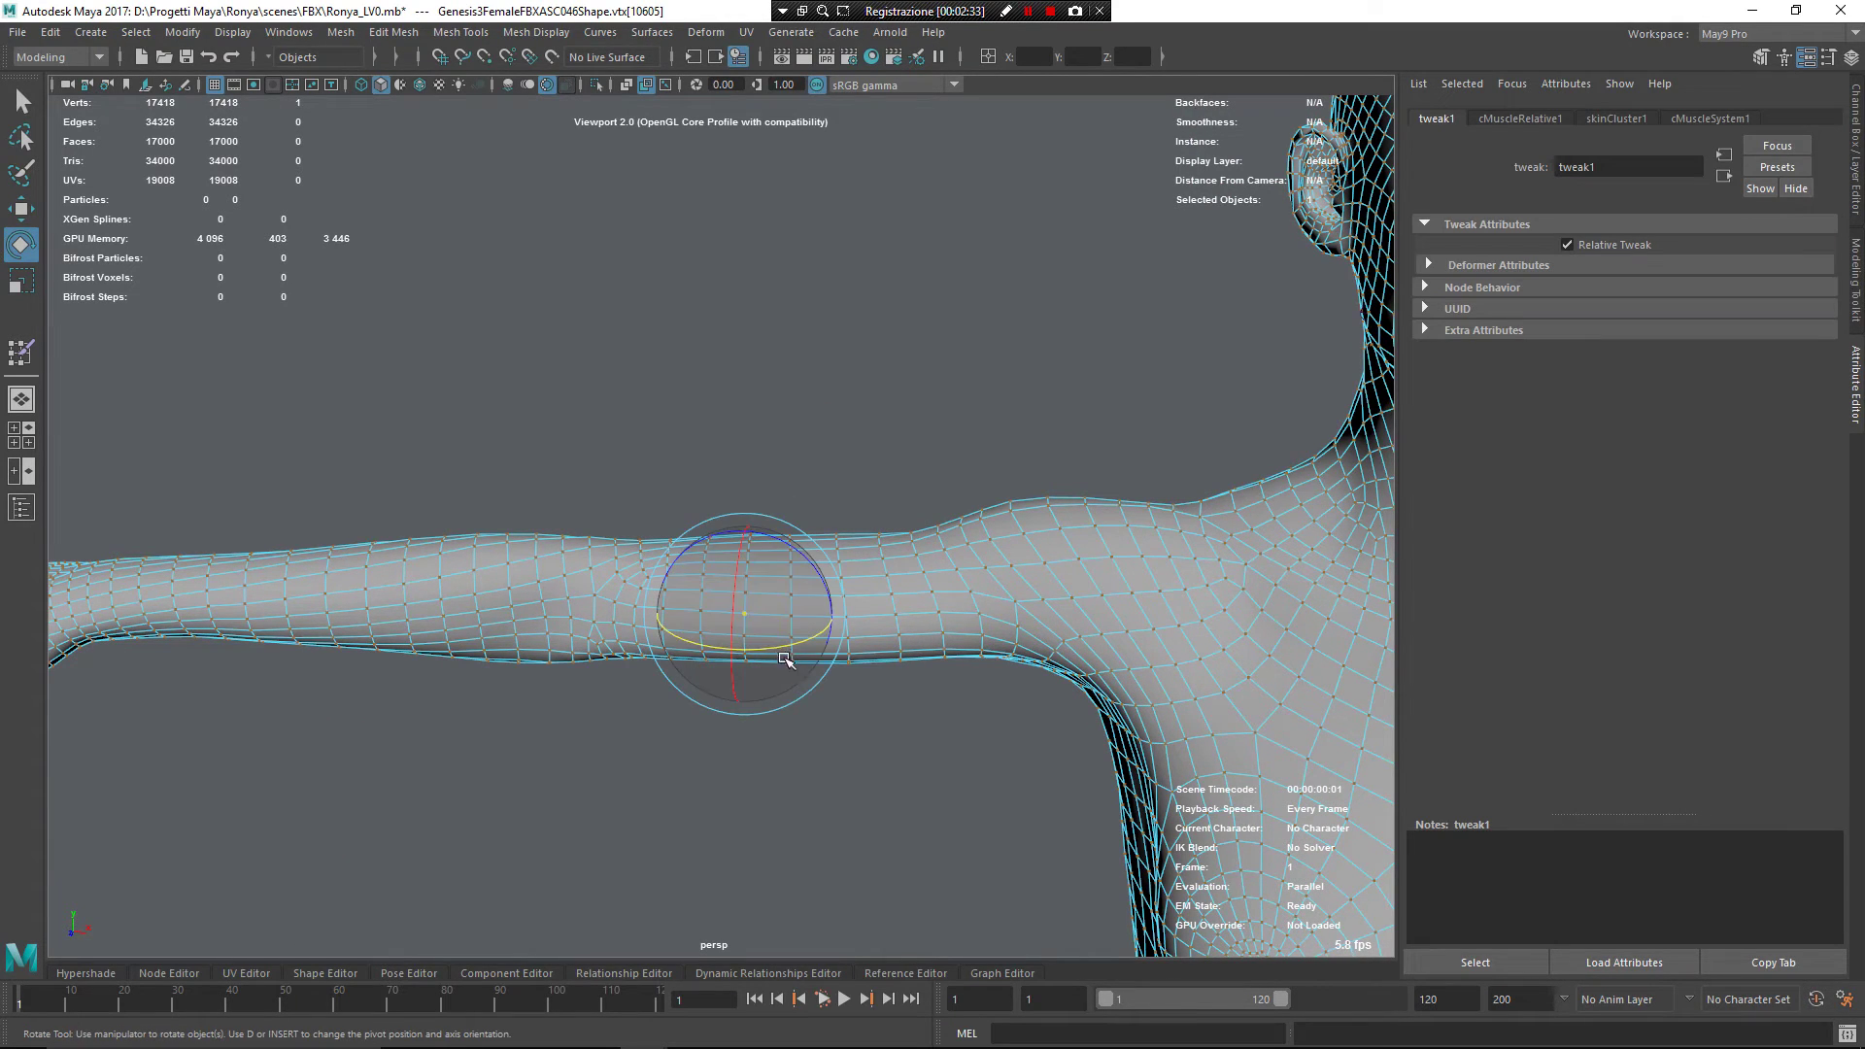
pyautogui.press('q')
pyautogui.scroll(3, 785, 641)
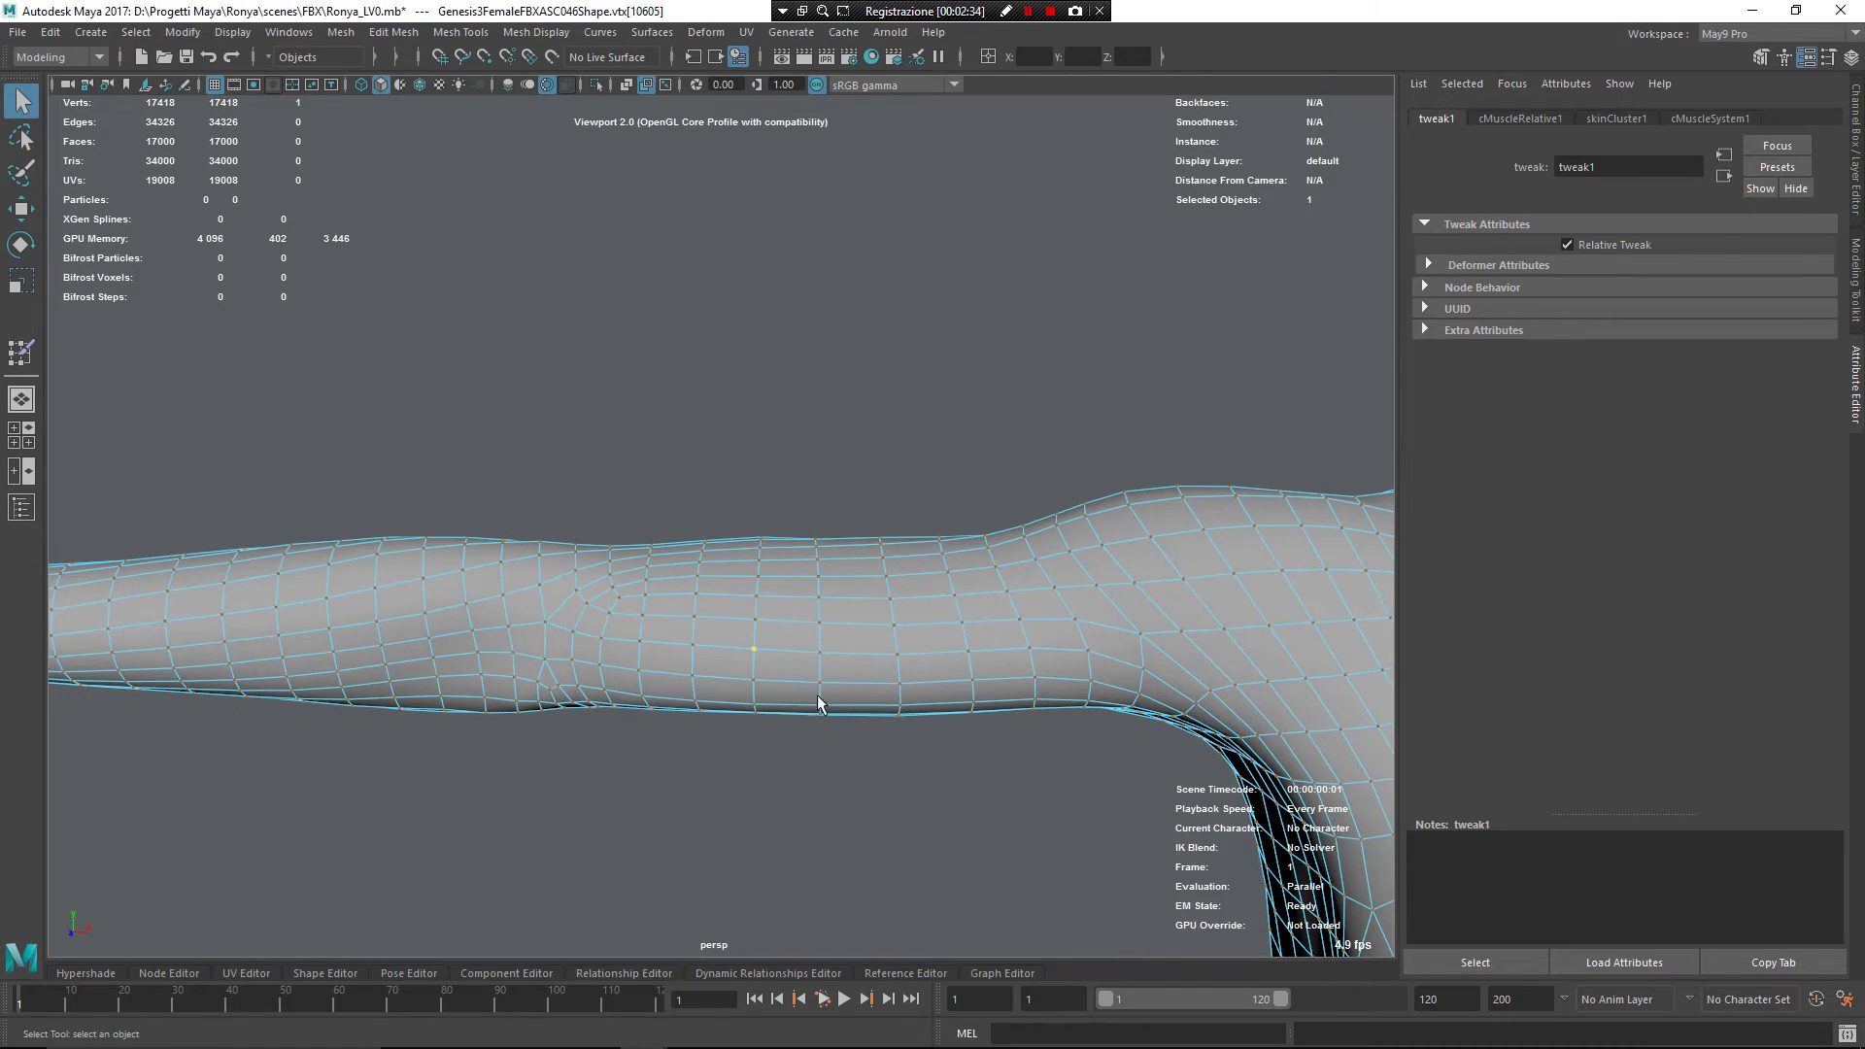
pyautogui.keyDown('shift'); pyautogui.doubleClick(756, 681); pyautogui.keyUp('shift')
pyautogui.hotkey('shift', '.')
pyautogui.hotkey('shift', '.')
pyautogui.hotkey('shift', '.')
pyautogui.moveTo(845, 733)
pyautogui.keyDown('alt'); pyautogui.mouseDown()
pyautogui.moveTo(936, 816)
pyautogui.moveTo(933, 858)
pyautogui.moveTo(844, 775)
pyautogui.moveTo(829, 699)
pyautogui.moveTo(849, 691)
pyautogui.moveTo(836, 751)
pyautogui.mouseUp(); pyautogui.keyUp('alt')
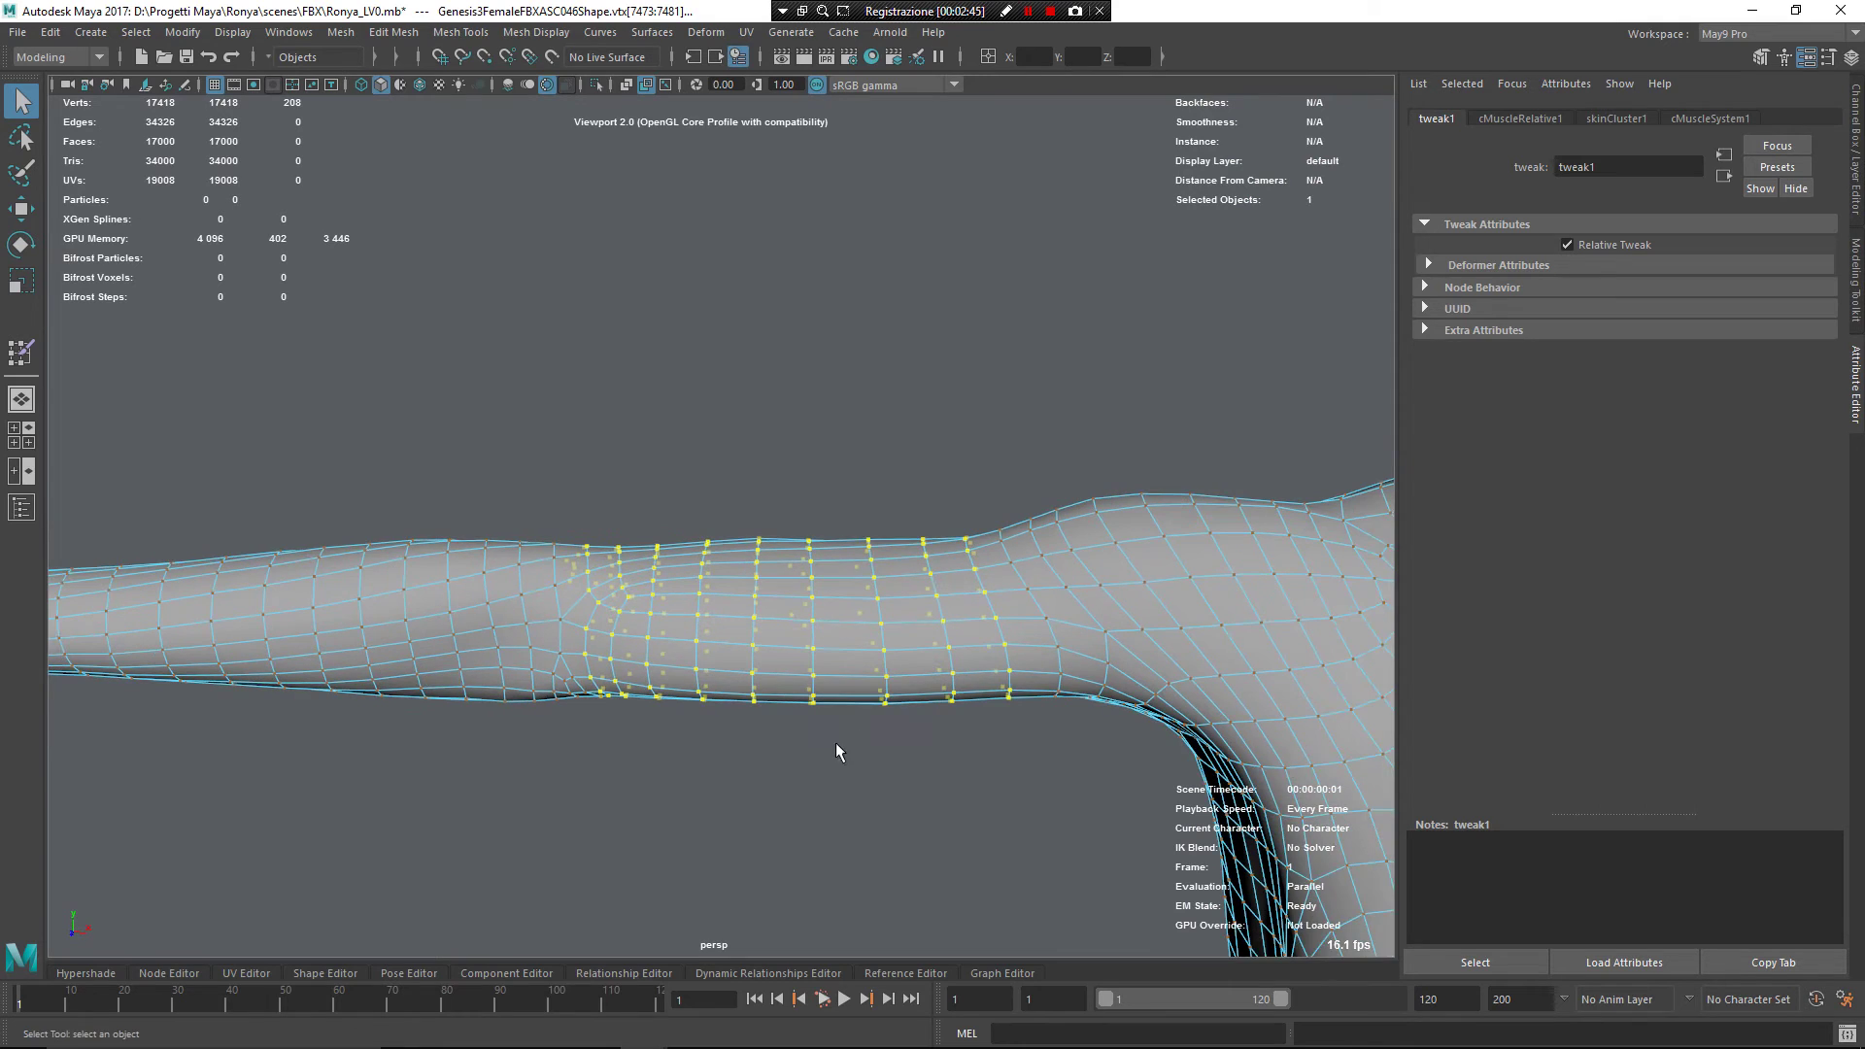
# Step: Open the Muscle Self Collision Groups window for the selected vertices
pyautogui.keyDown('shift'); pyautogui.rightClick(894, 677); pyautogui.keyUp('shift')
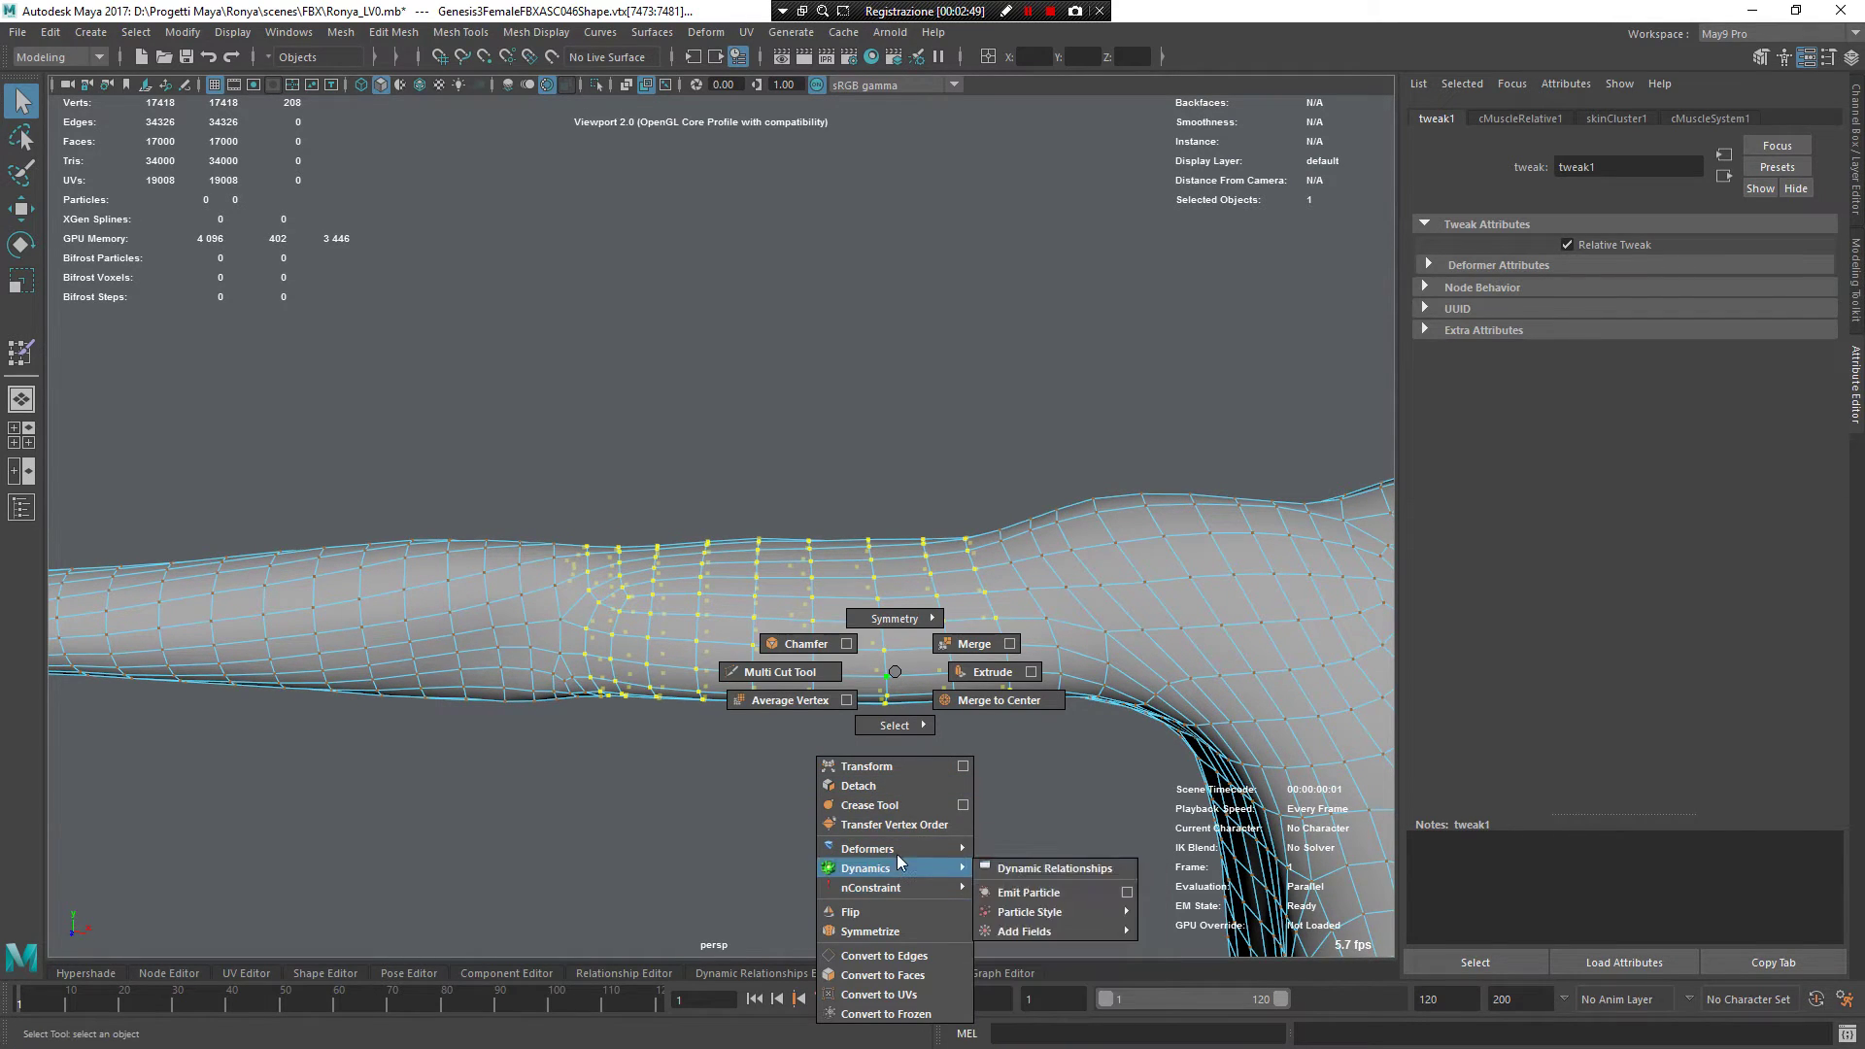
pyautogui.moveTo(895, 850)
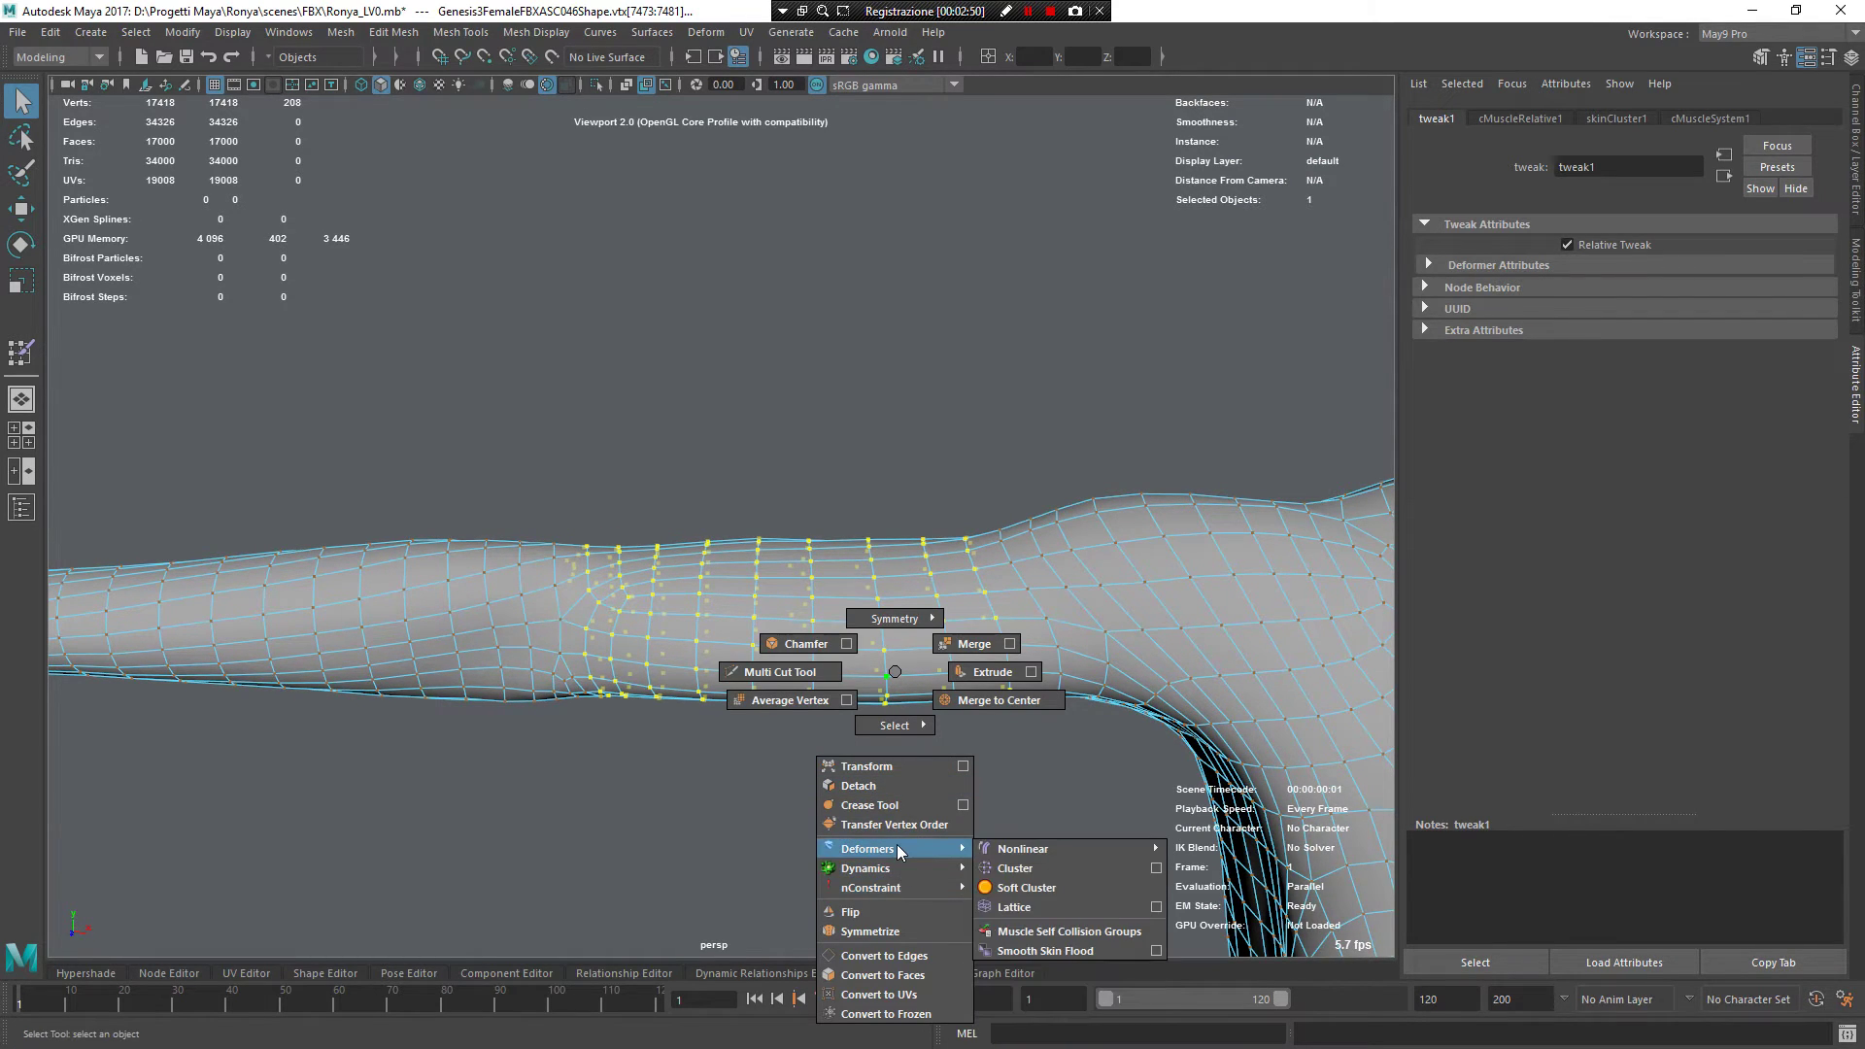
pyautogui.click(1063, 934)
pyautogui.moveTo(916, 362); pyautogui.dragTo(884, 246)
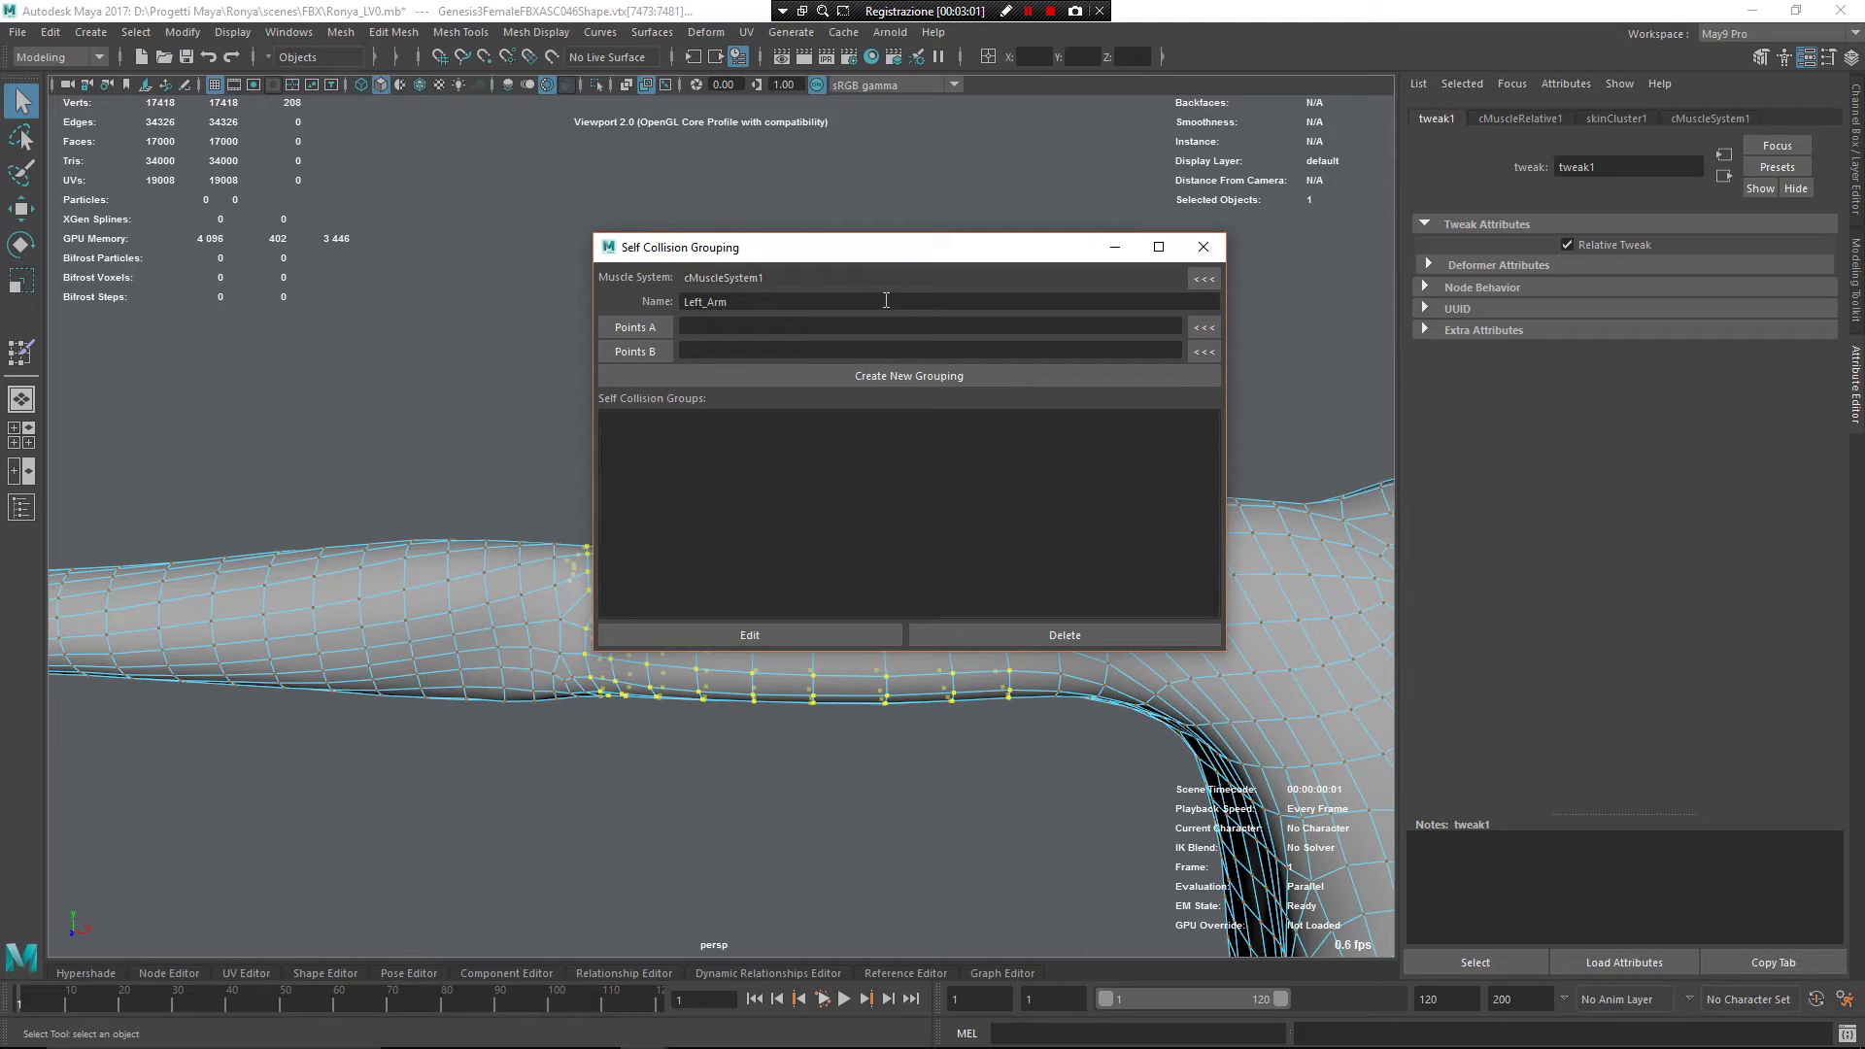
# Step: Load the 208 vertices as Points A and a 220-vertex band as Points B, then create Left_Arm
pyautogui.moveTo(976, 247); pyautogui.dragTo(1030, 136)
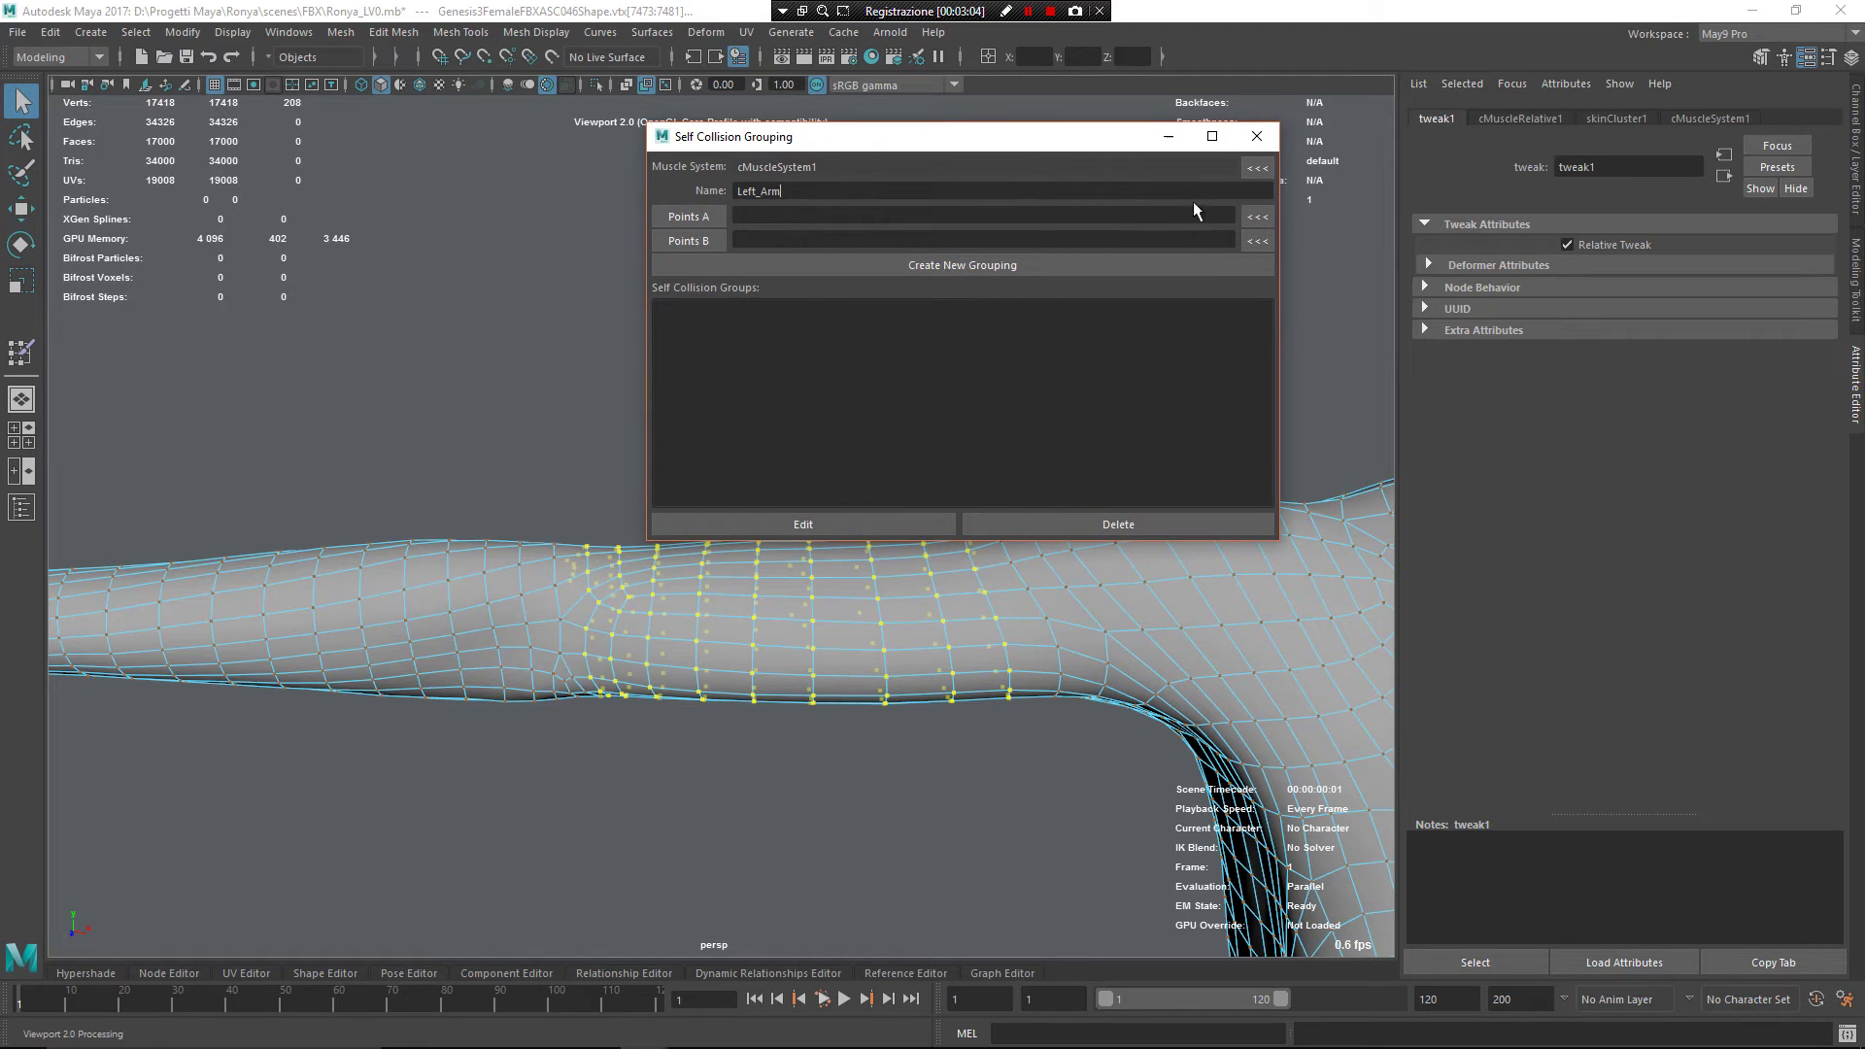
pyautogui.click(1255, 217)
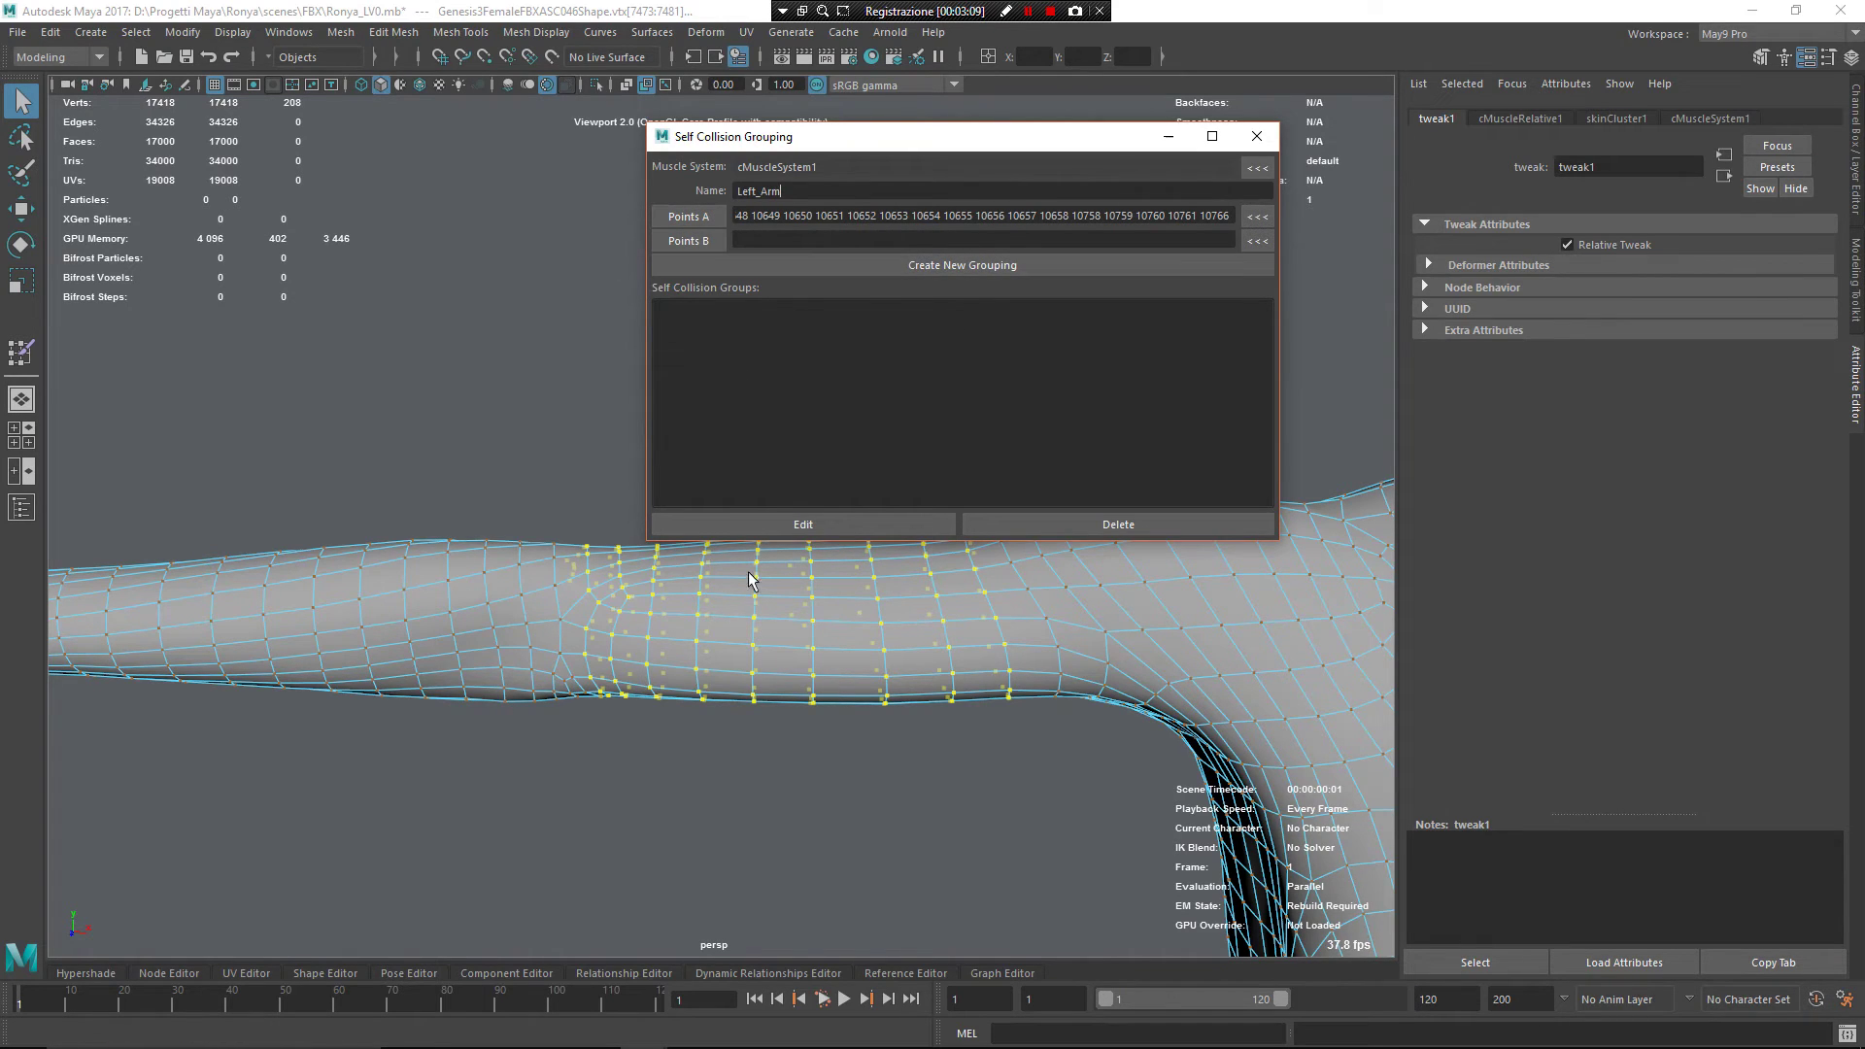
pyautogui.keyDown('alt'); pyautogui.moveTo(707, 687); pyautogui.dragTo(600, 838); pyautogui.keyUp('alt')
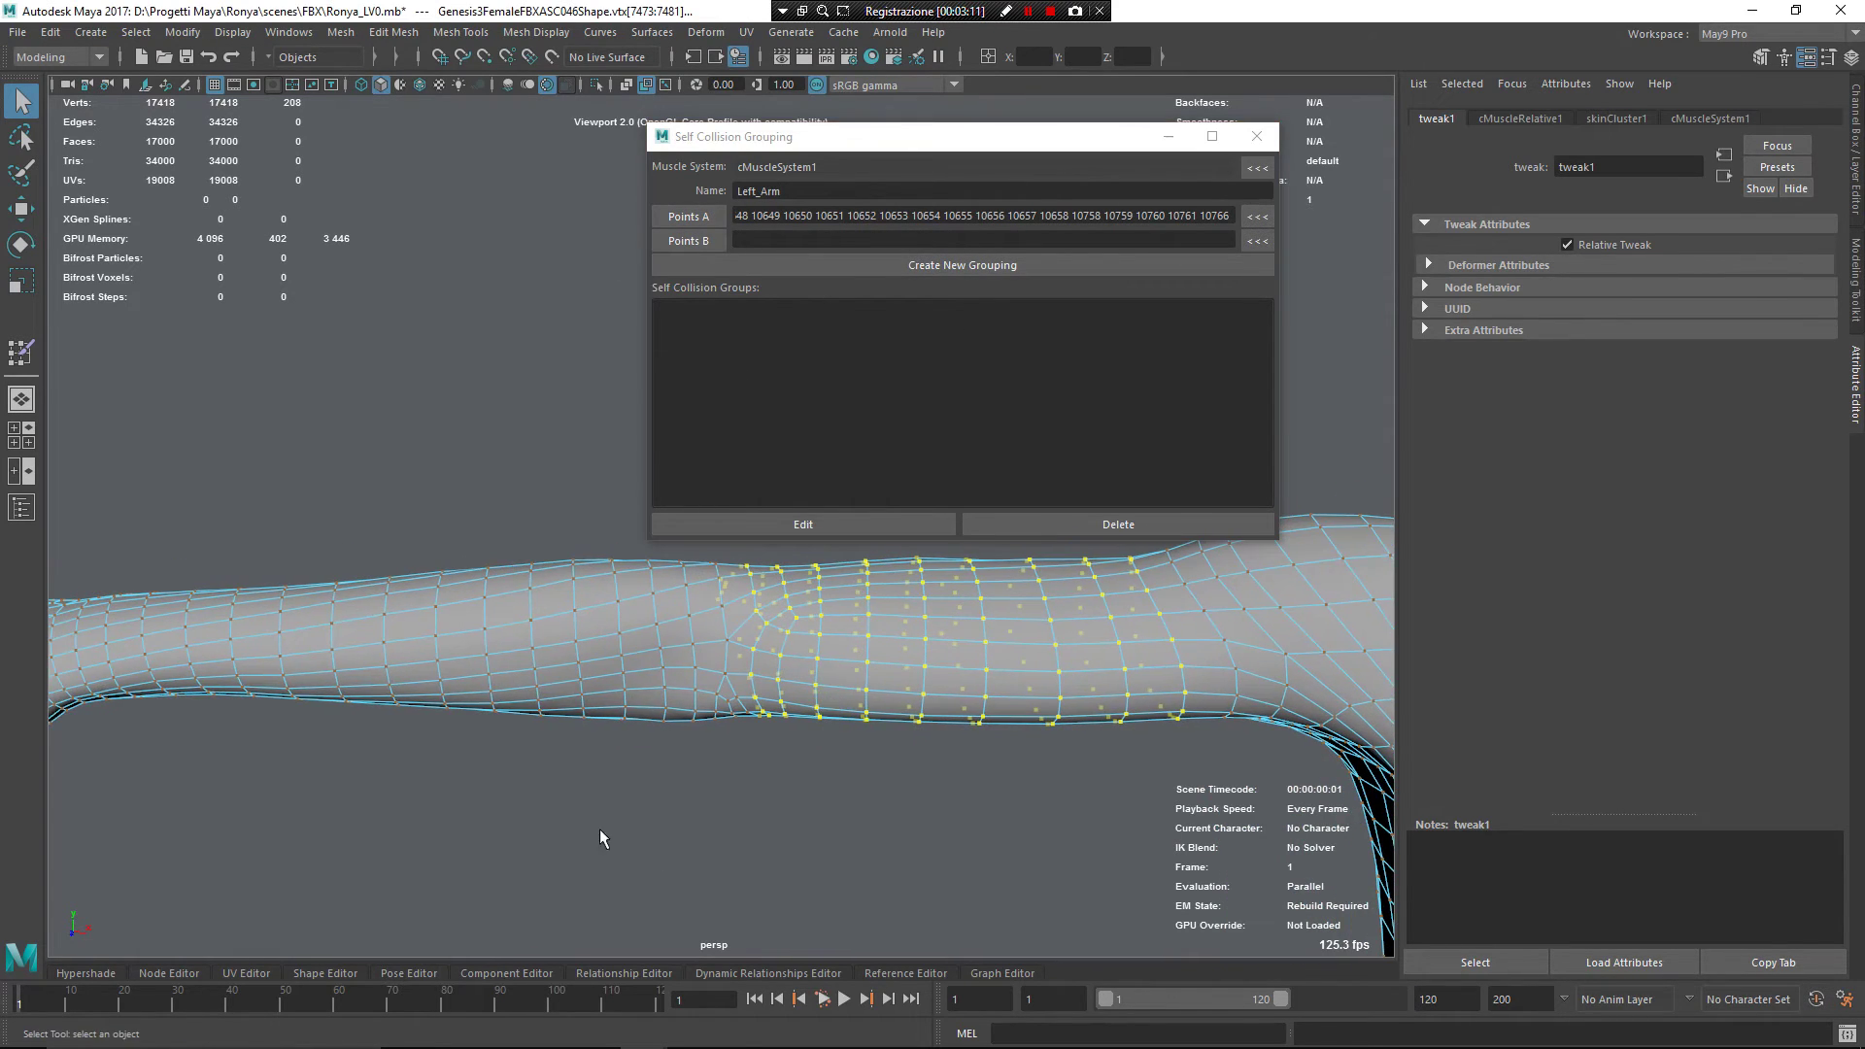
pyautogui.click(487, 654)
pyautogui.keyDown('shift'); pyautogui.doubleClick(491, 641); pyautogui.keyUp('shift')
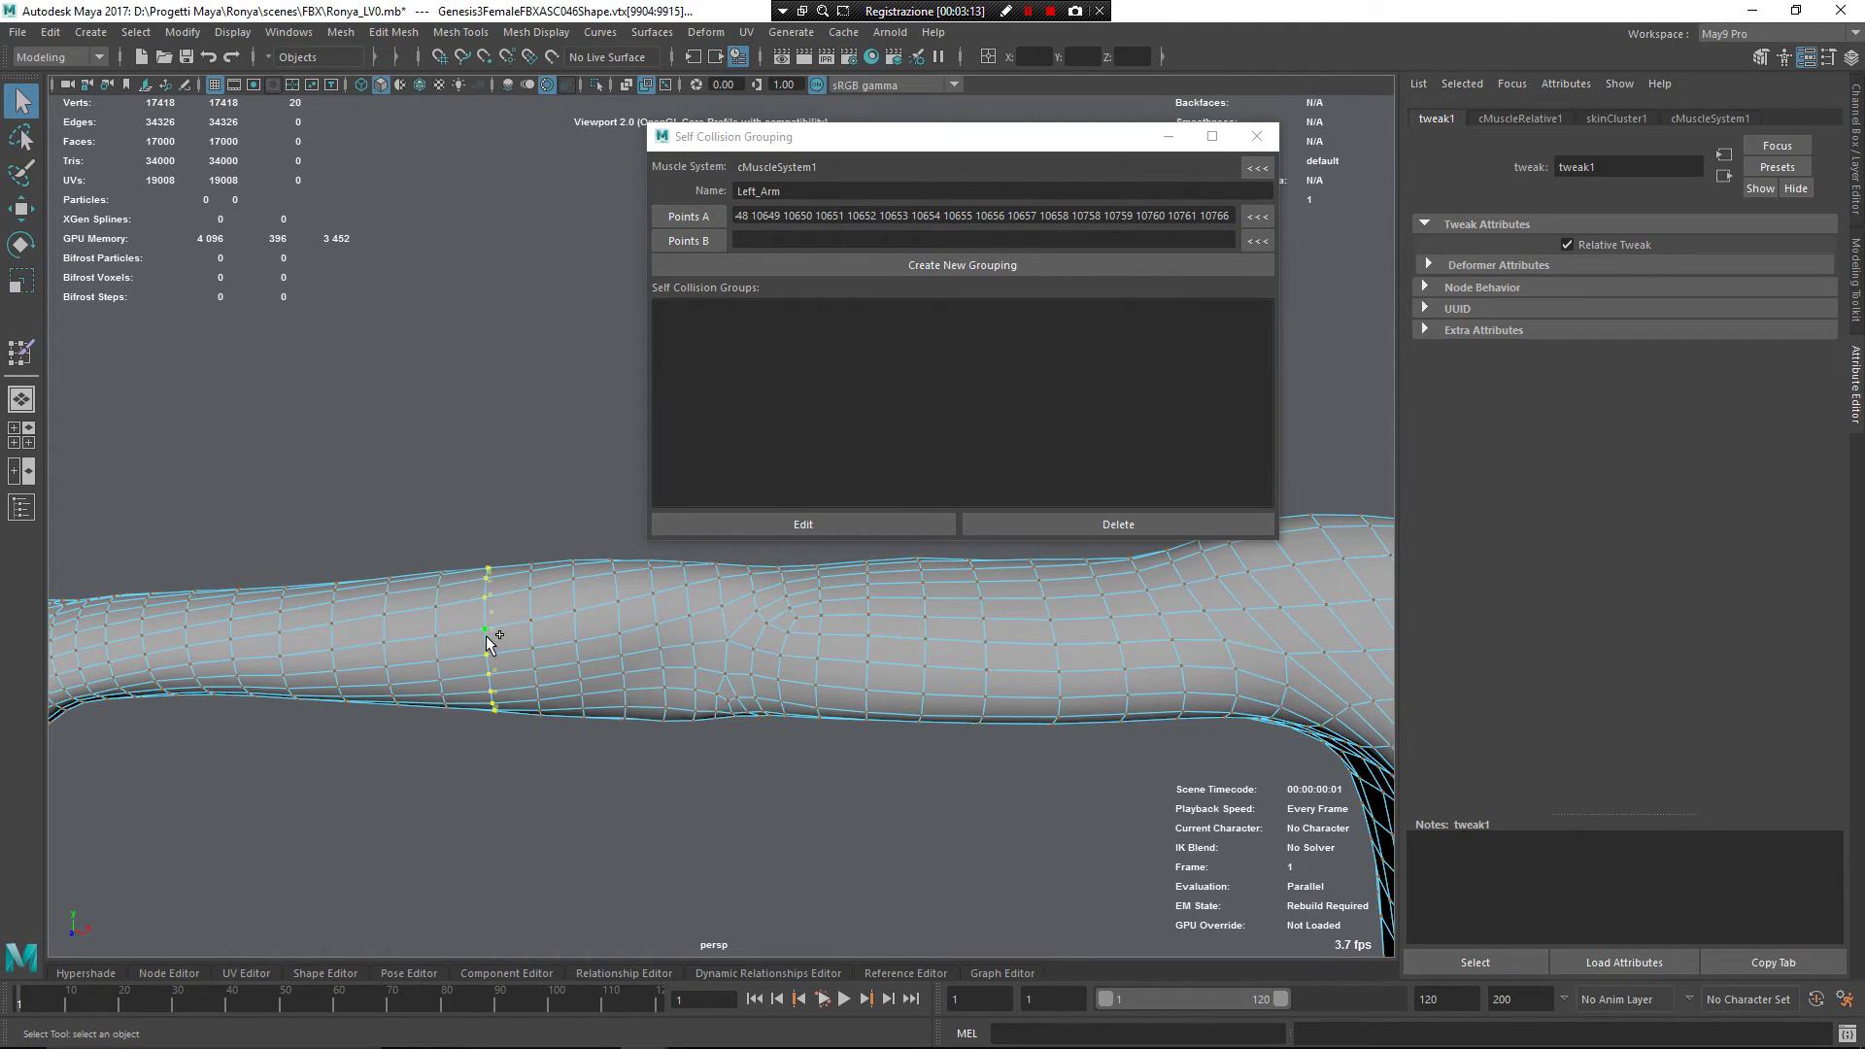
pyautogui.hotkey('shift', '.')
pyautogui.hotkey('shift', '.')
pyautogui.hotkey('shift', '.')
pyautogui.hotkey('shift', '.')
pyautogui.hotkey('shift', '.')
pyautogui.click(1255, 241)
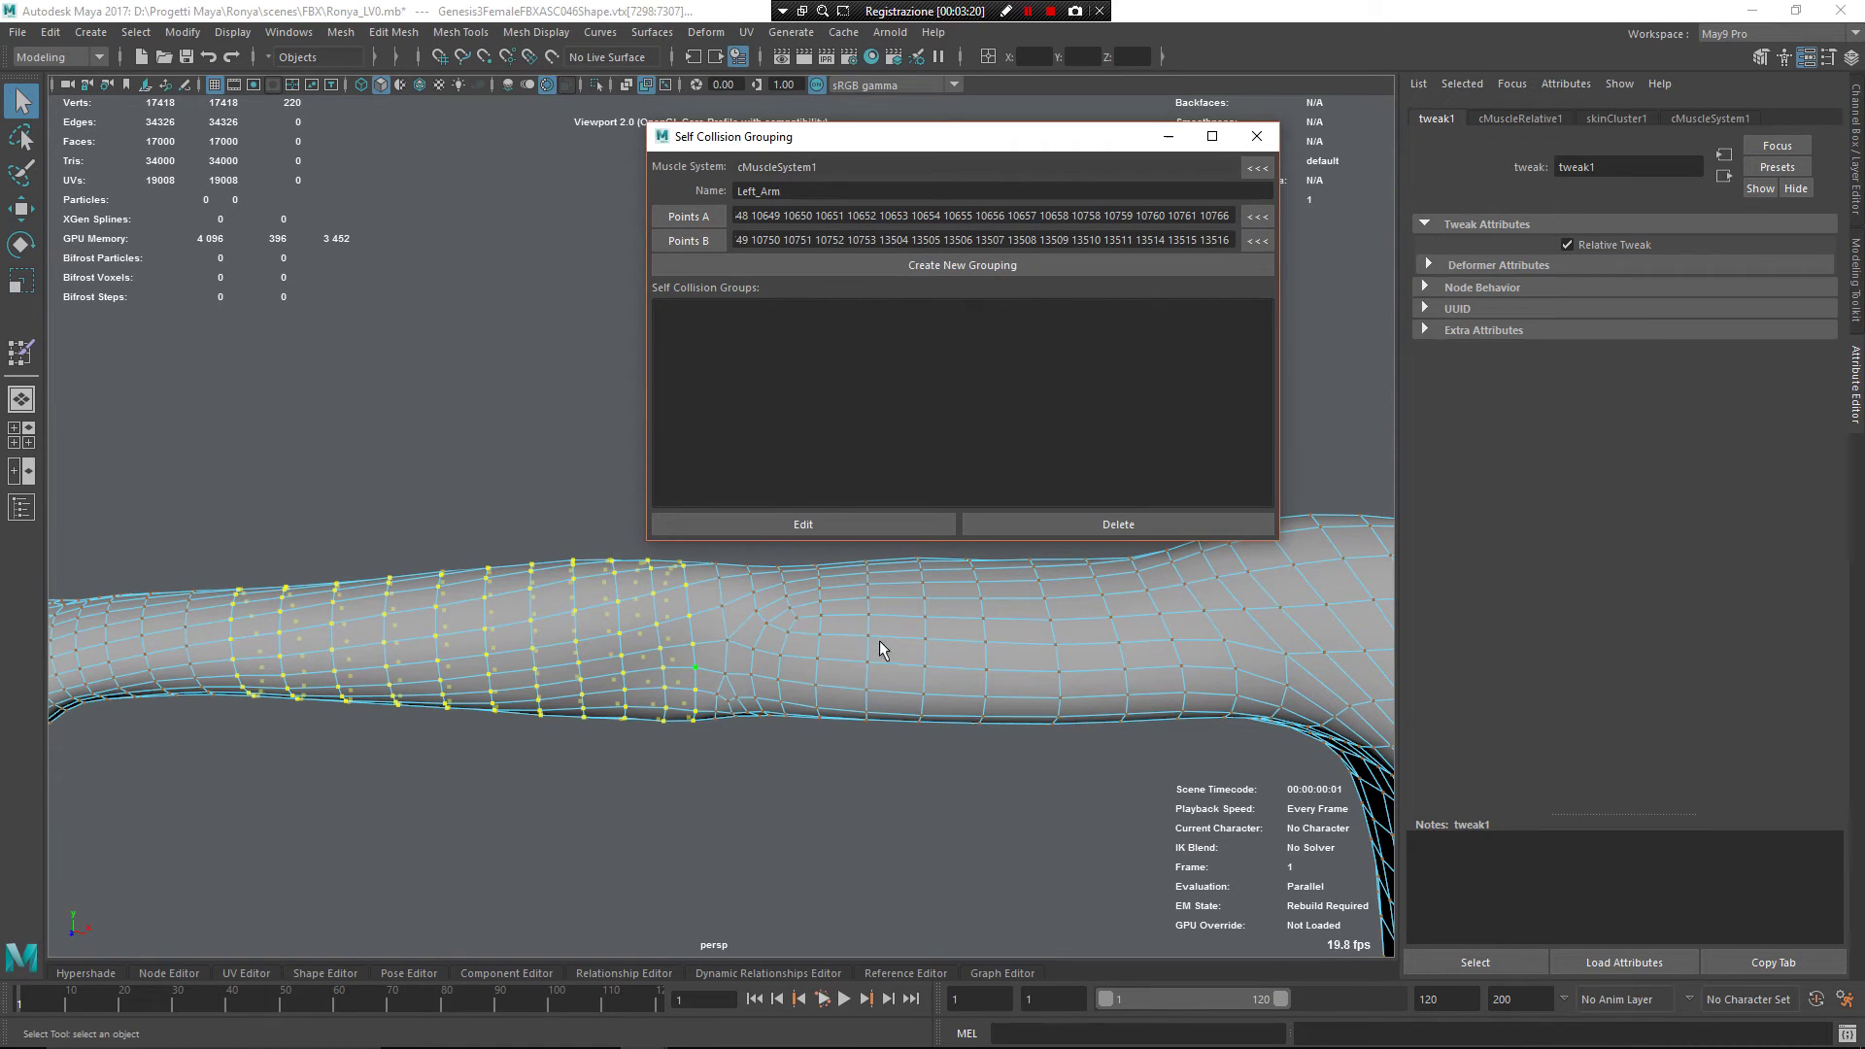
pyautogui.keyDown('alt'); pyautogui.moveTo(910, 638); pyautogui.dragTo(794, 715); pyautogui.keyUp('alt')
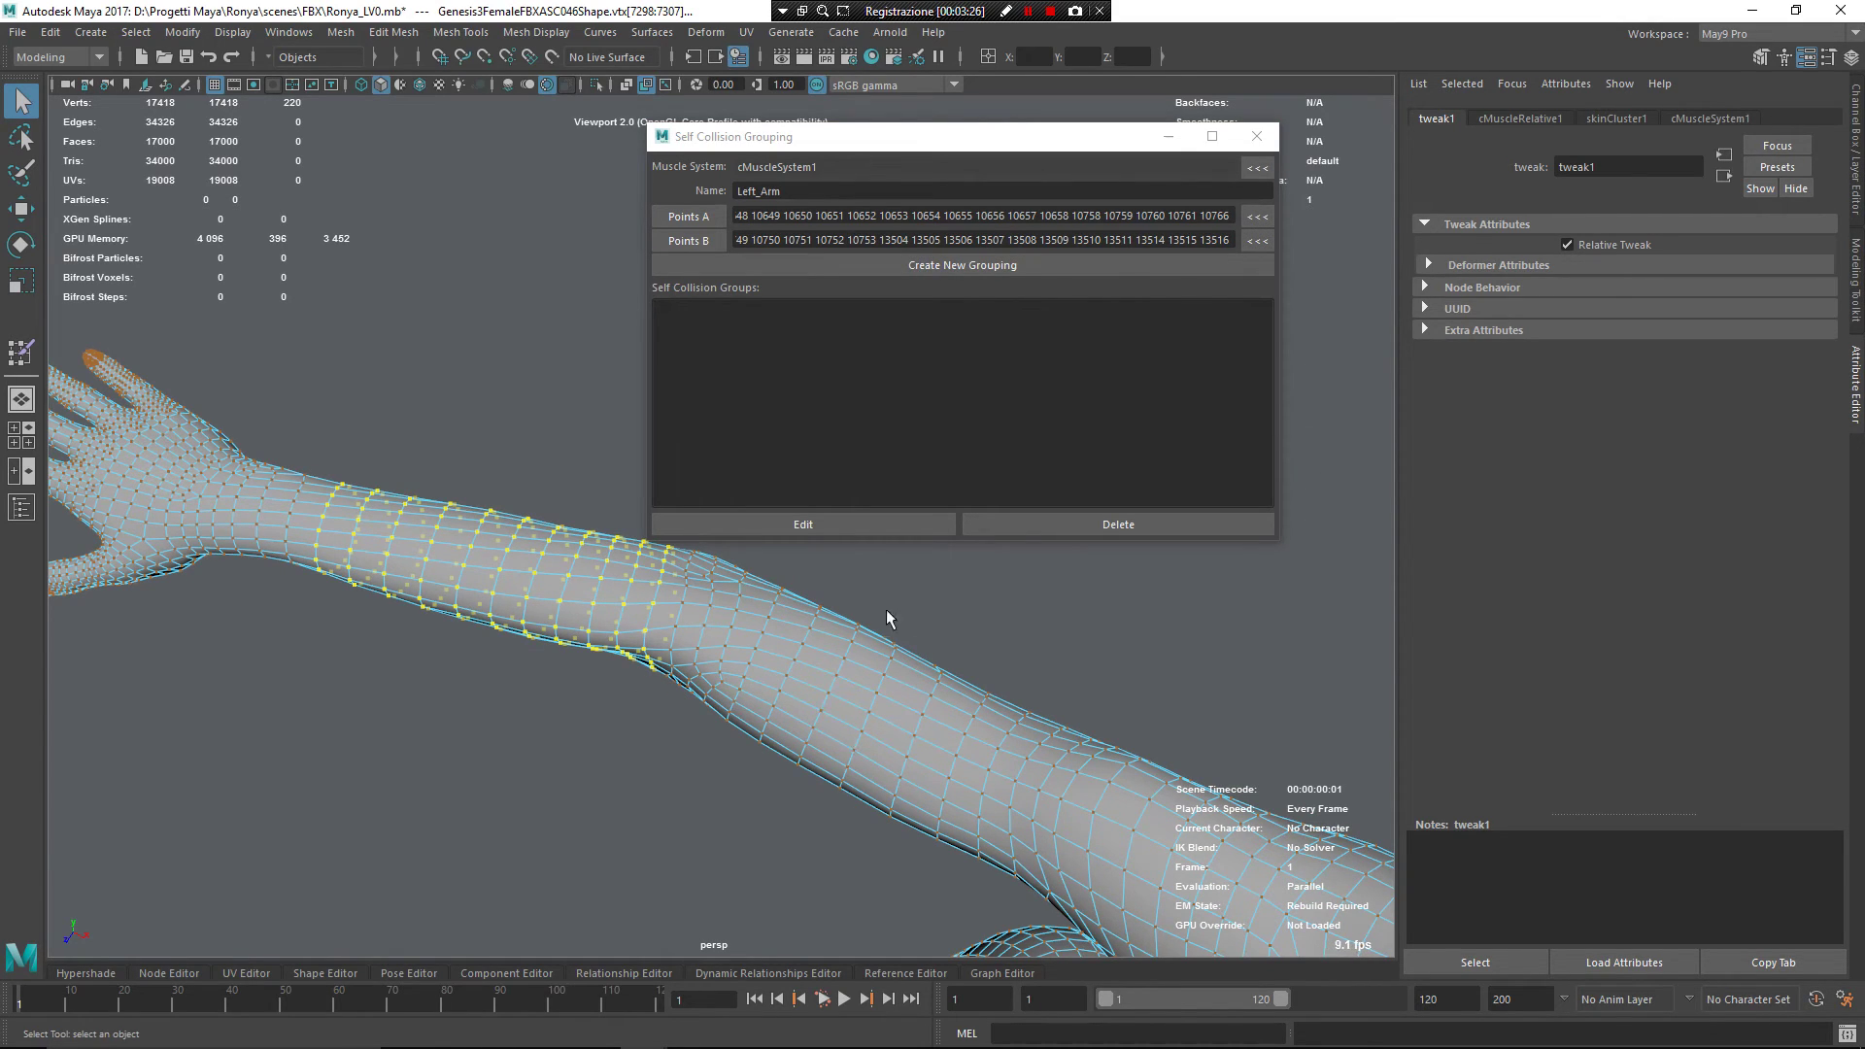
pyautogui.click(858, 522)
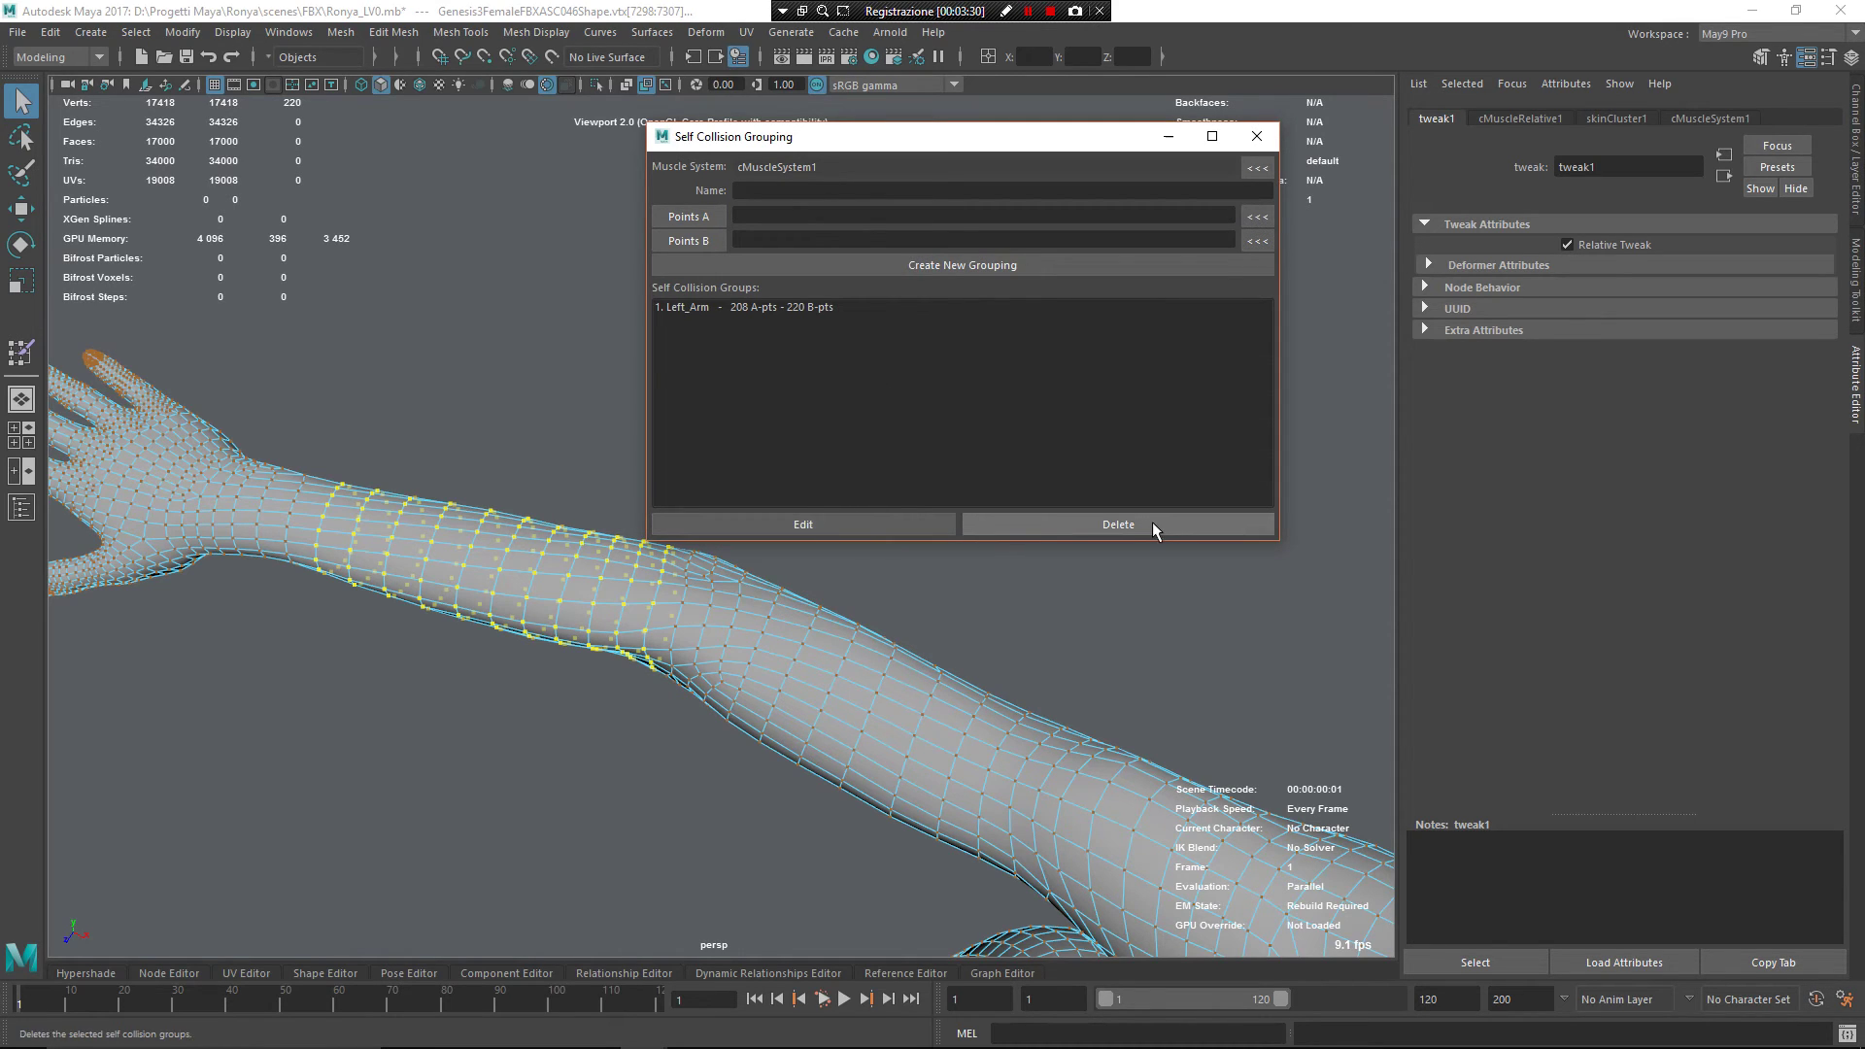
# Step: Close the grouping window and play the animation, stopping at frame 53
pyautogui.click(1256, 136)
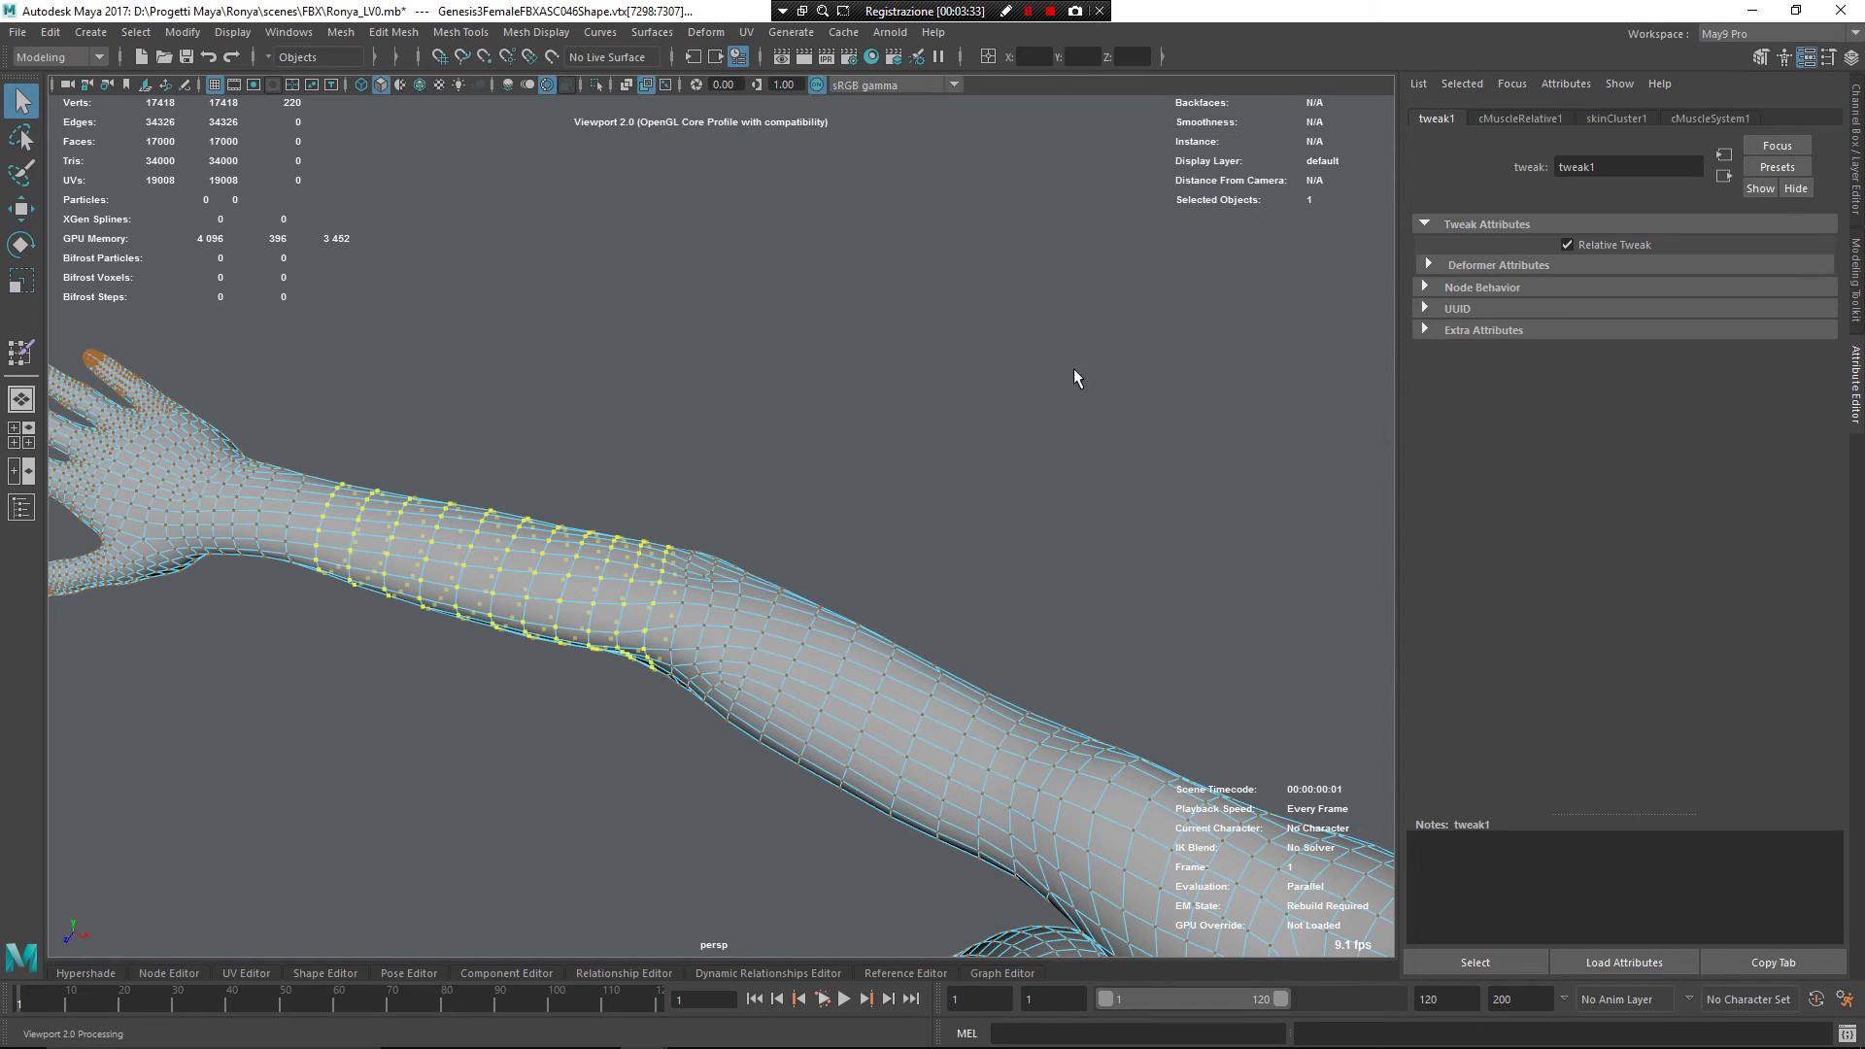
pyautogui.click(851, 998)
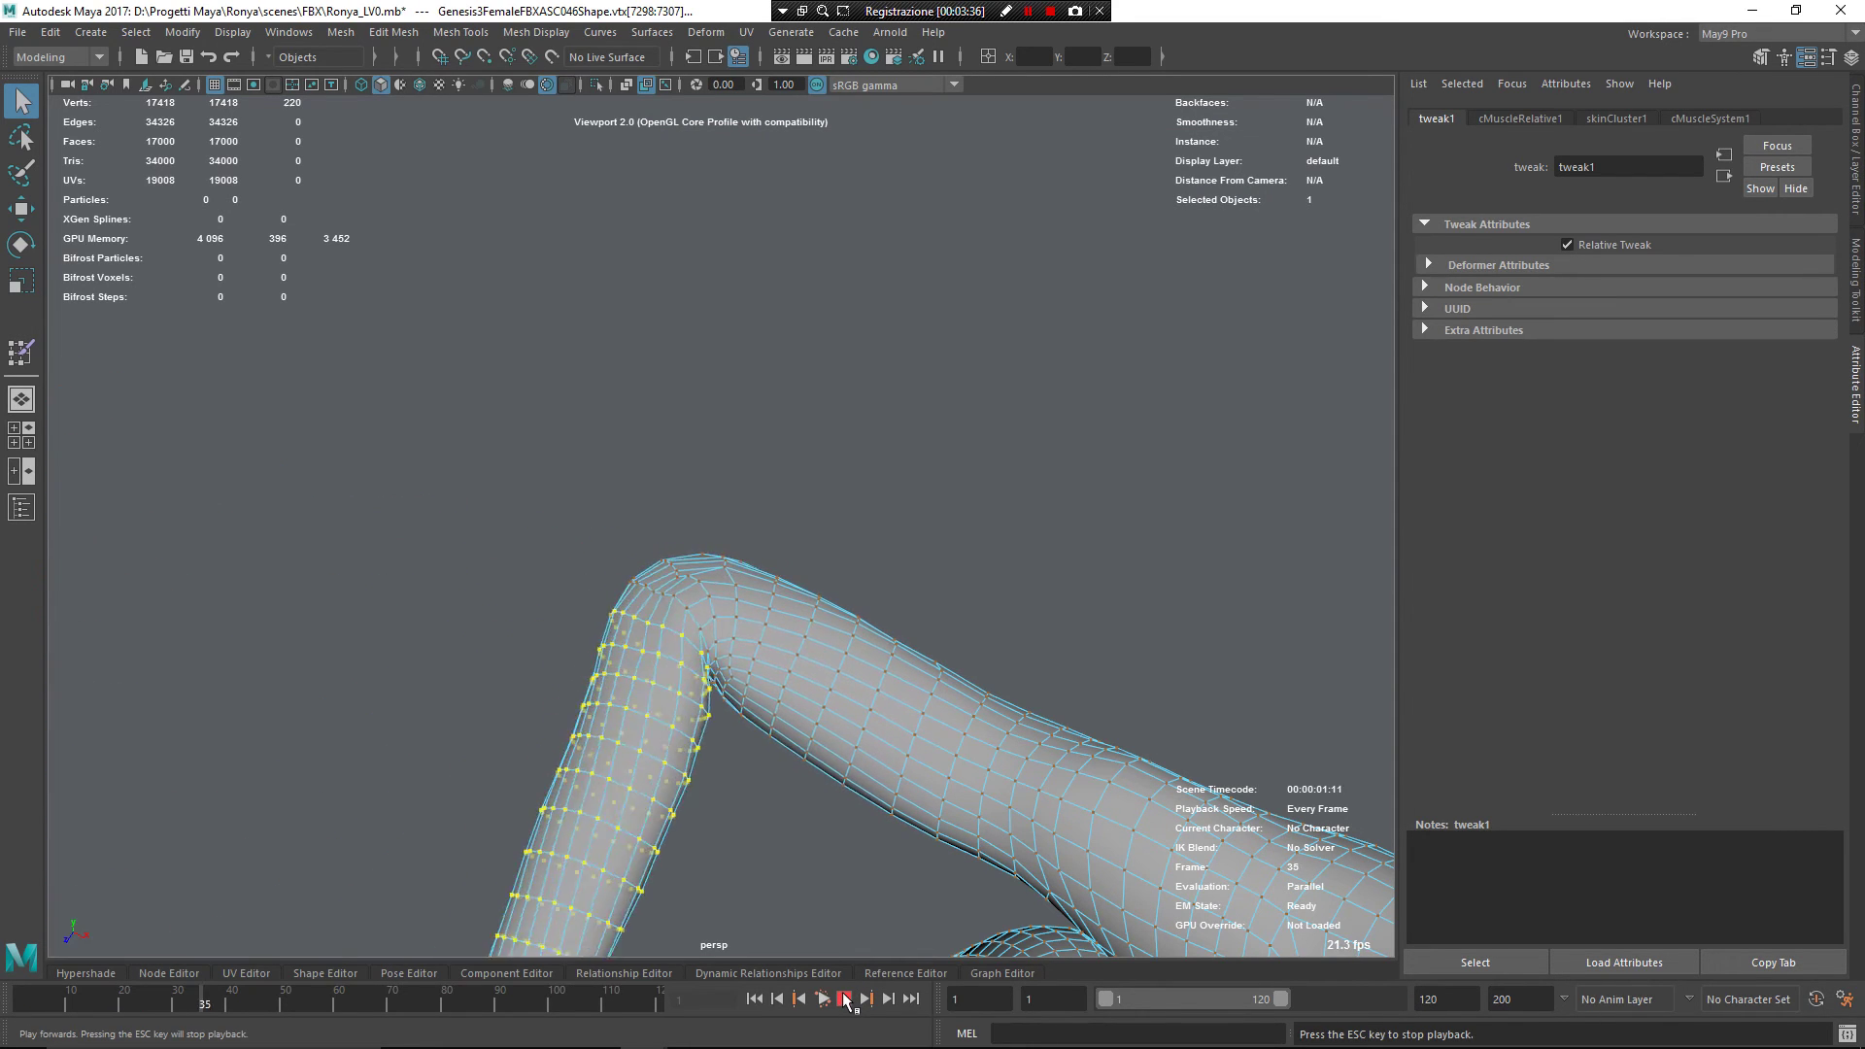
pyautogui.press('Escape')
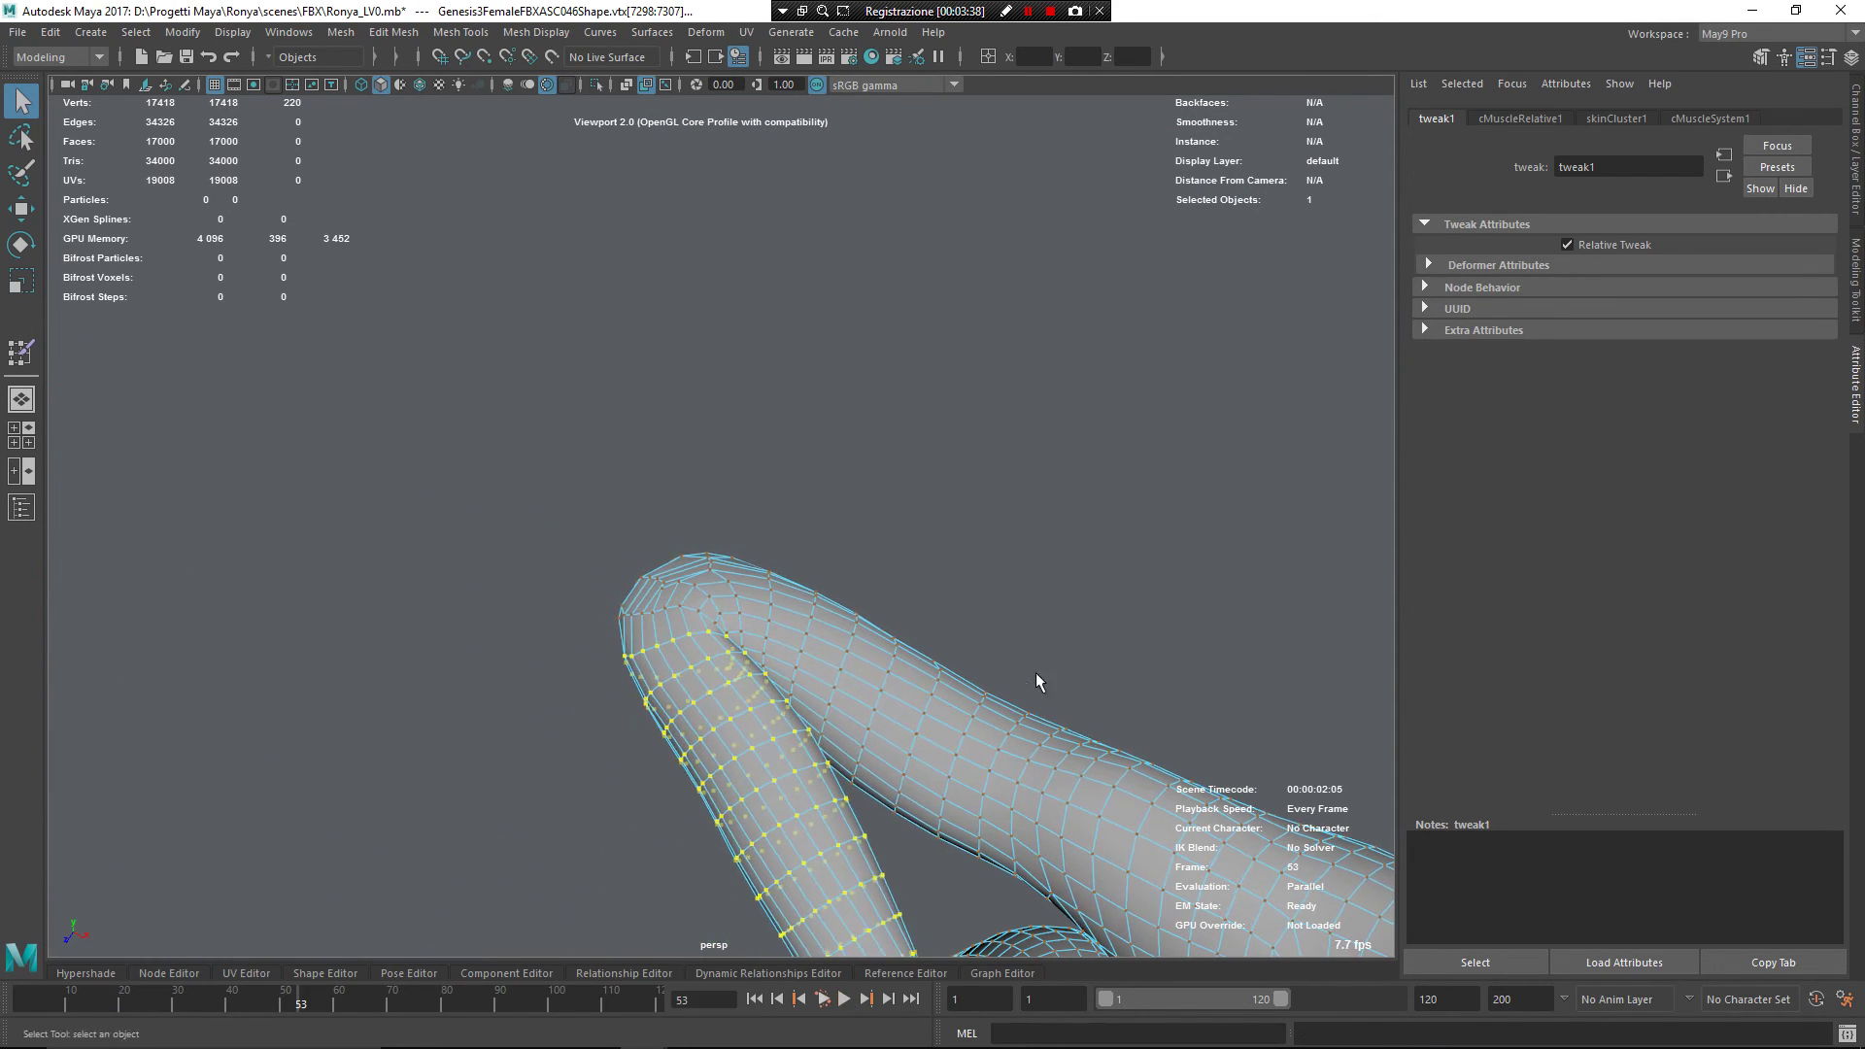
# Step: Inspect the bent elbow in wireframe and shaded views for self-intersection
pyautogui.scroll(5, 879, 491)
pyautogui.scroll(-3, 1045, 675)
pyautogui.keyDown('alt'); pyautogui.moveTo(1045, 675); pyautogui.dragTo(902, 641, button='middle'); pyautogui.keyUp('alt')
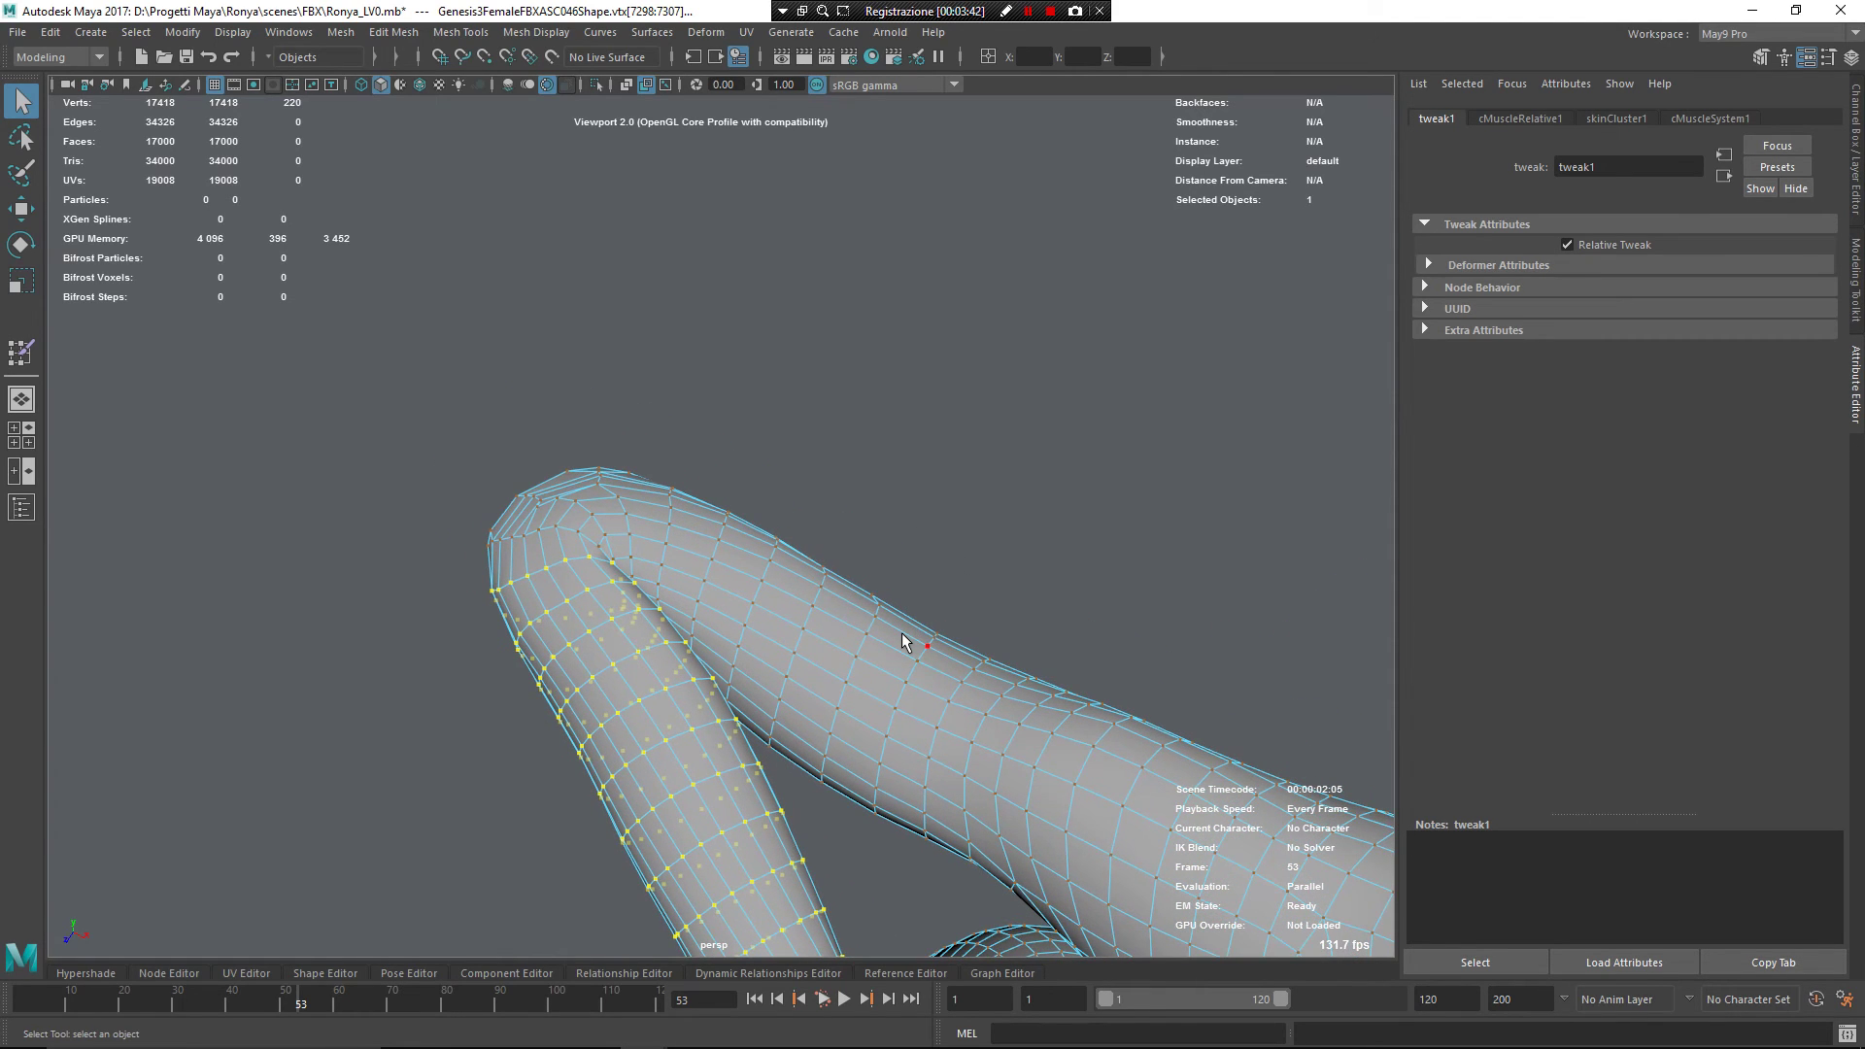
pyautogui.keyDown('alt'); pyautogui.moveTo(902, 641); pyautogui.dragTo(738, 602); pyautogui.keyUp('alt')
pyautogui.press('4')
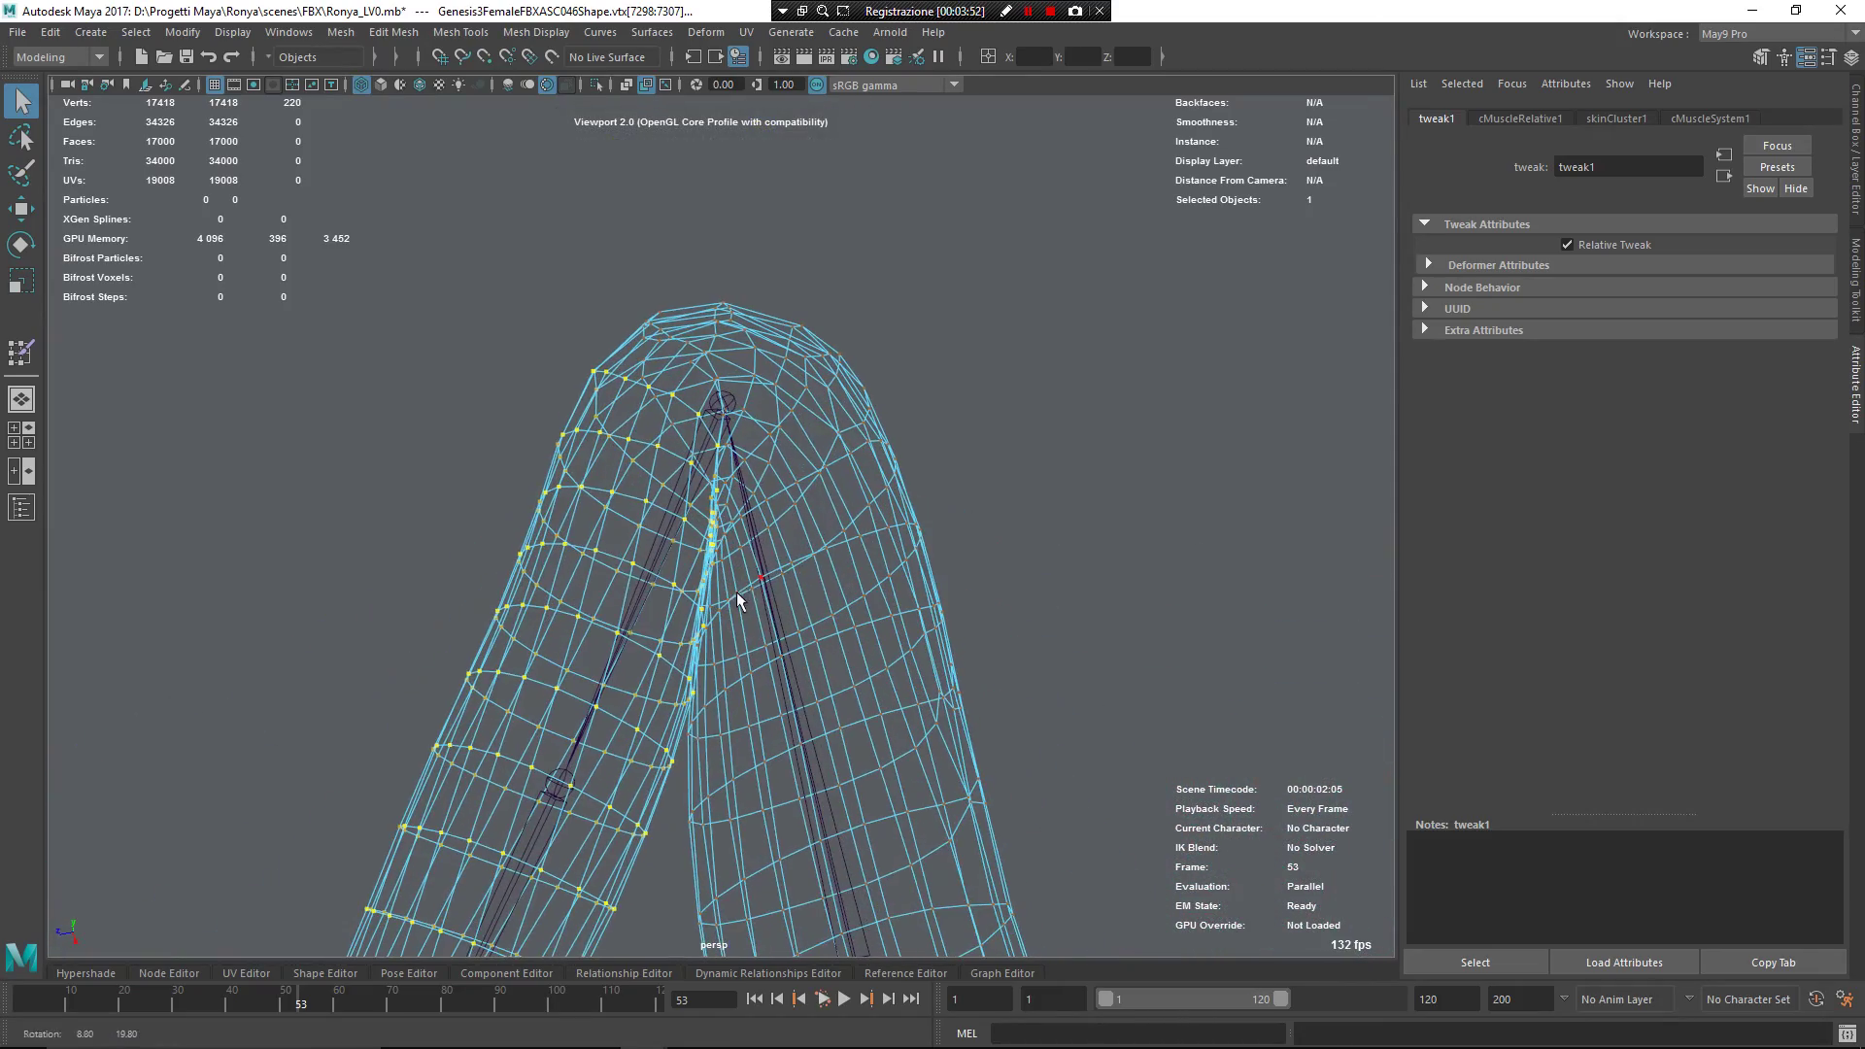
pyautogui.moveTo(628, 560)
pyautogui.keyDown('alt'); pyautogui.mouseDown()
pyautogui.moveTo(815, 499)
pyautogui.moveTo(837, 563)
pyautogui.moveTo(841, 537)
pyautogui.moveTo(952, 583)
pyautogui.moveTo(966, 561)
pyautogui.moveTo(950, 533)
pyautogui.moveTo(663, 524)
pyautogui.mouseUp(); pyautogui.keyUp('alt')
pyautogui.press('5')
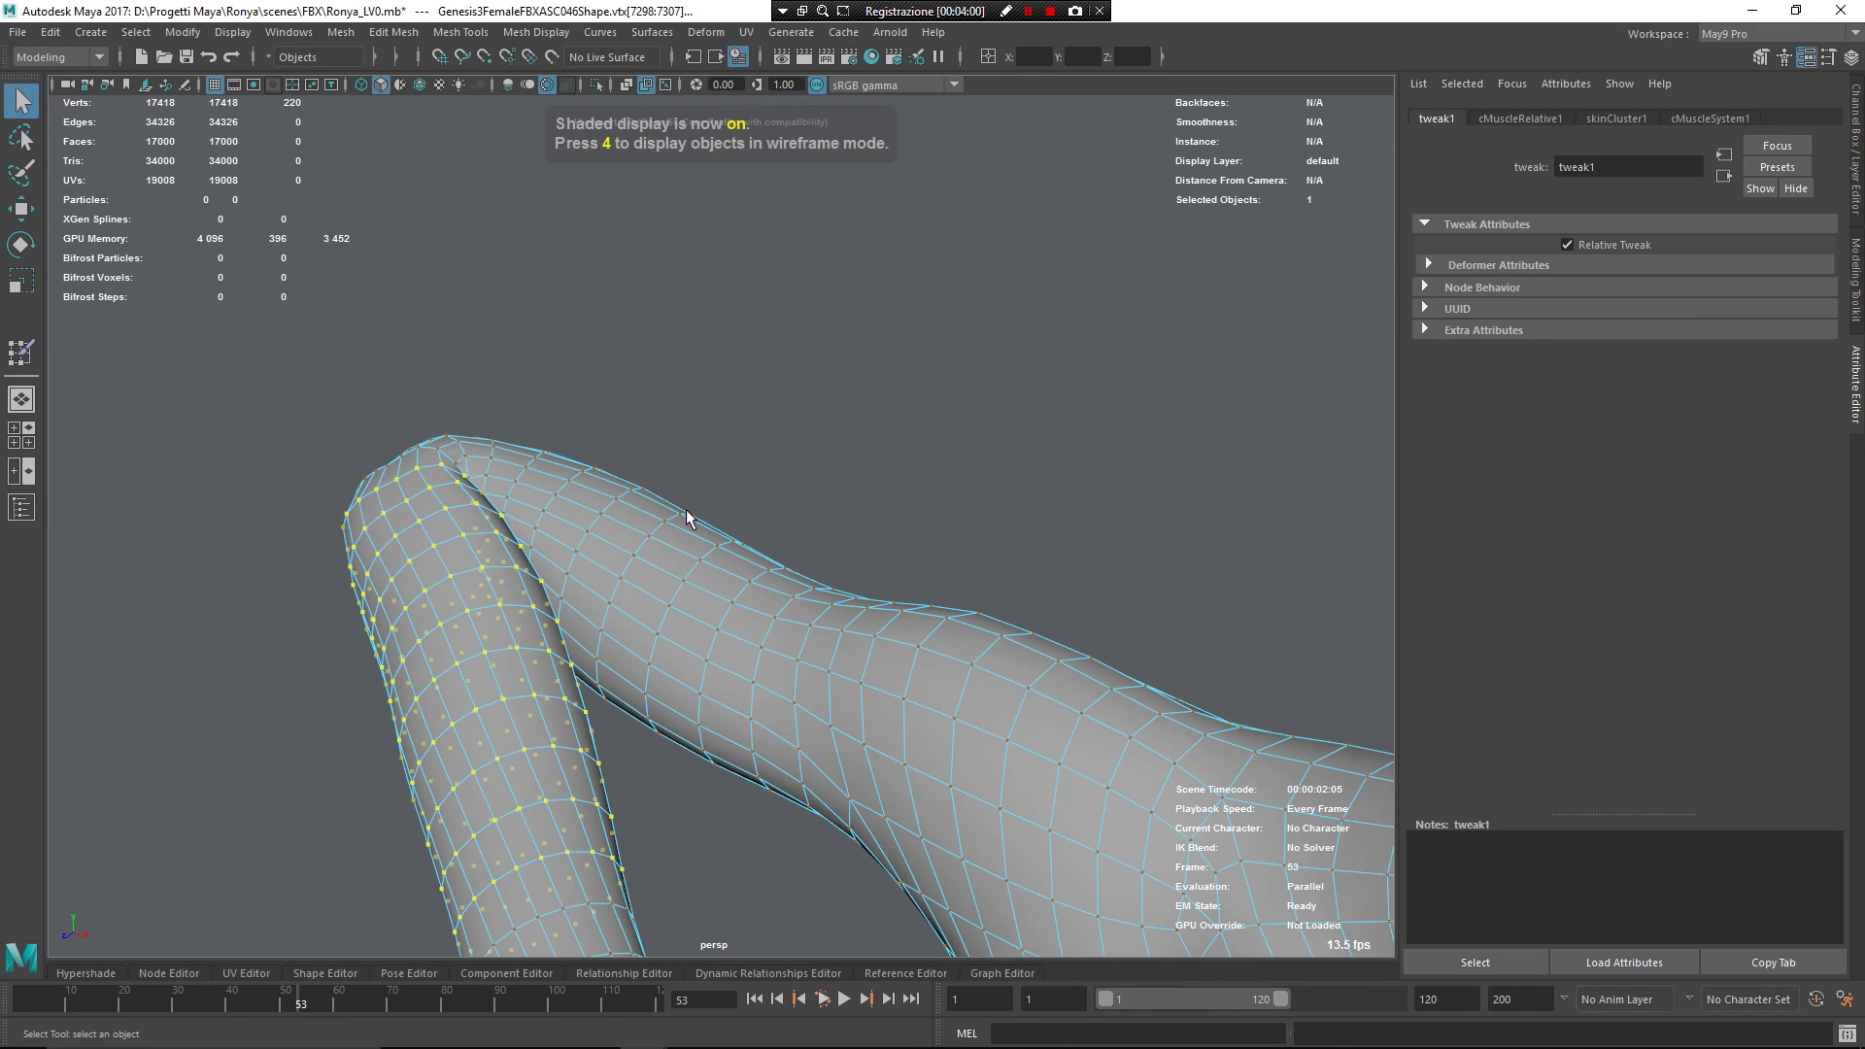